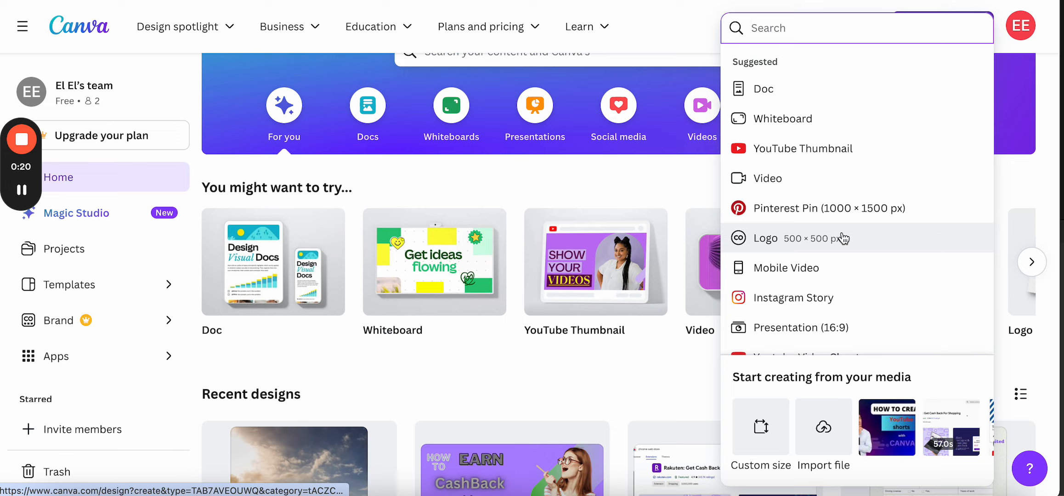
# - Create a new 8.5 × 11 in Newsletter design from the suggested design types
pyautogui.scroll(-3, 843, 238)
pyautogui.scroll(-5, 843, 238)
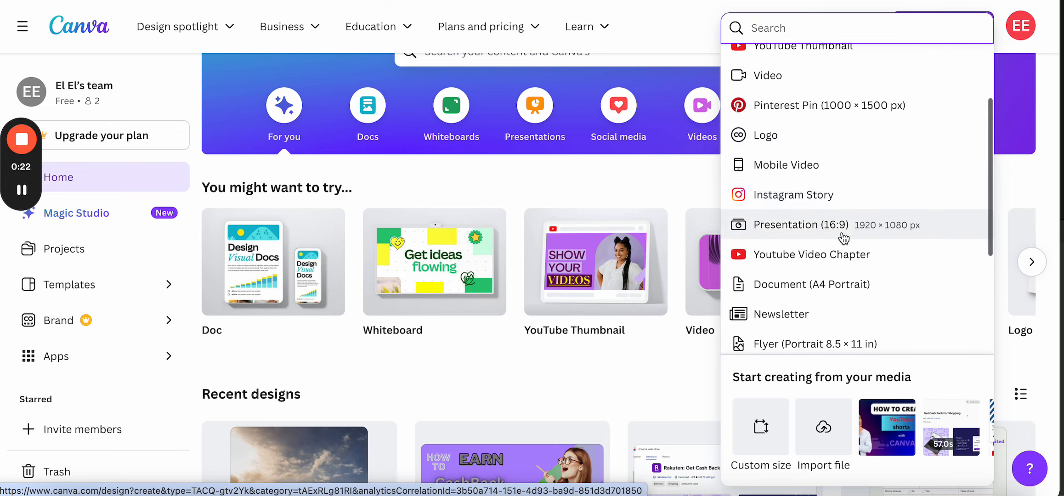
pyautogui.scroll(-3, 843, 238)
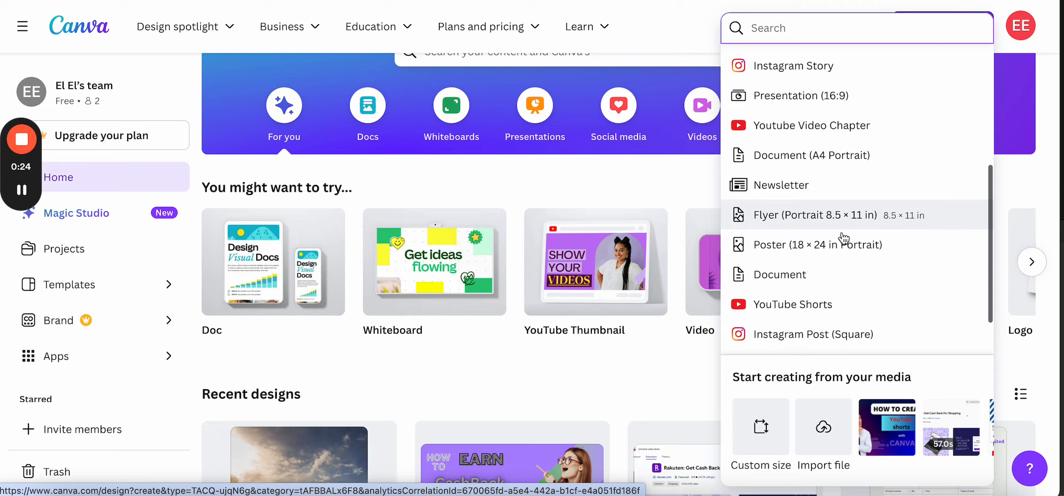
pyautogui.scroll(3, 843, 238)
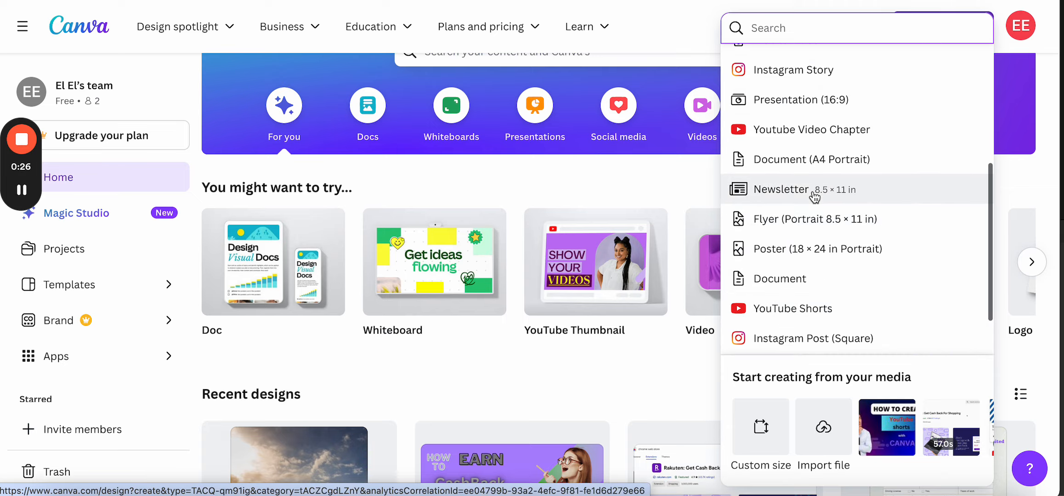
pyautogui.click(814, 192)
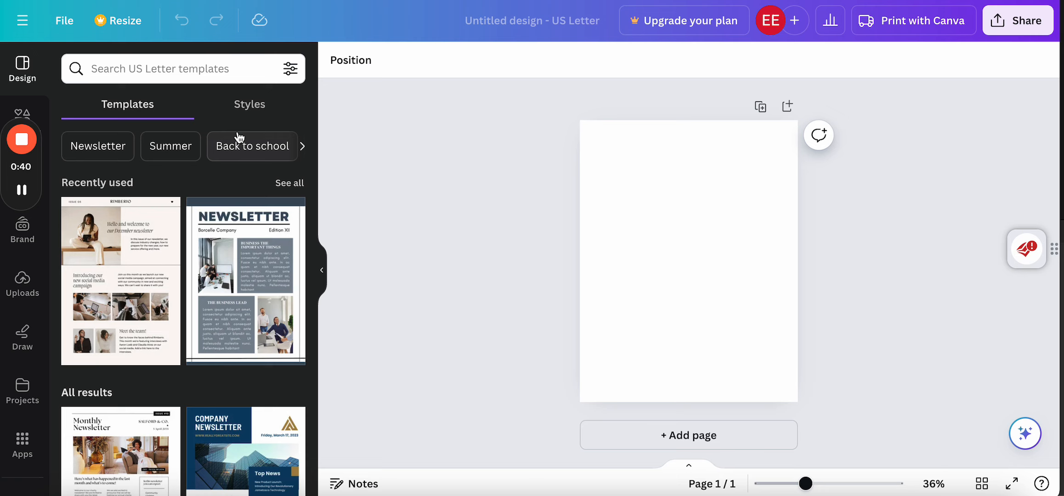
# - Browse the available styles and newsletter templates for the blank US Letter page
pyautogui.click(252, 106)
pyautogui.click(122, 109)
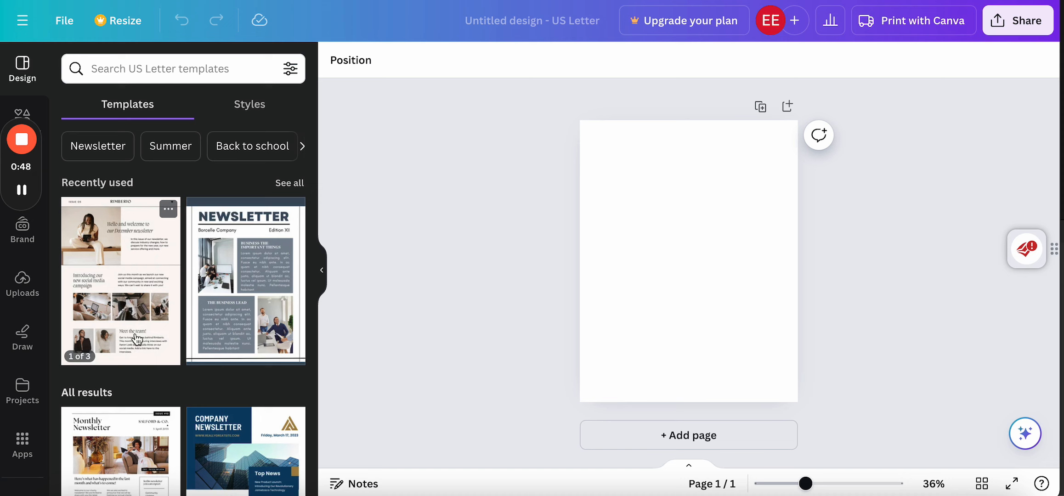
pyautogui.scroll(-3, 248, 340)
pyautogui.scroll(-8, 261, 355)
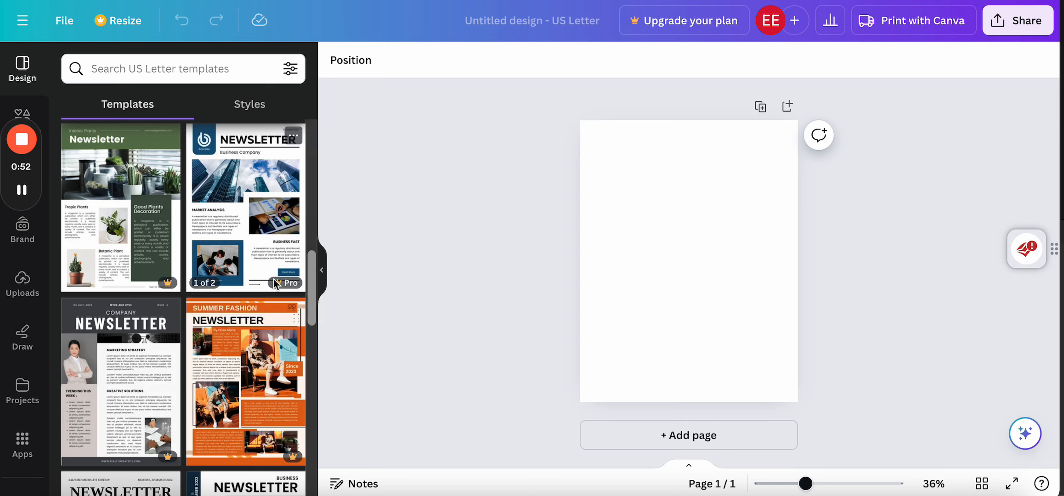
pyautogui.scroll(7, 271, 276)
pyautogui.scroll(4, 257, 262)
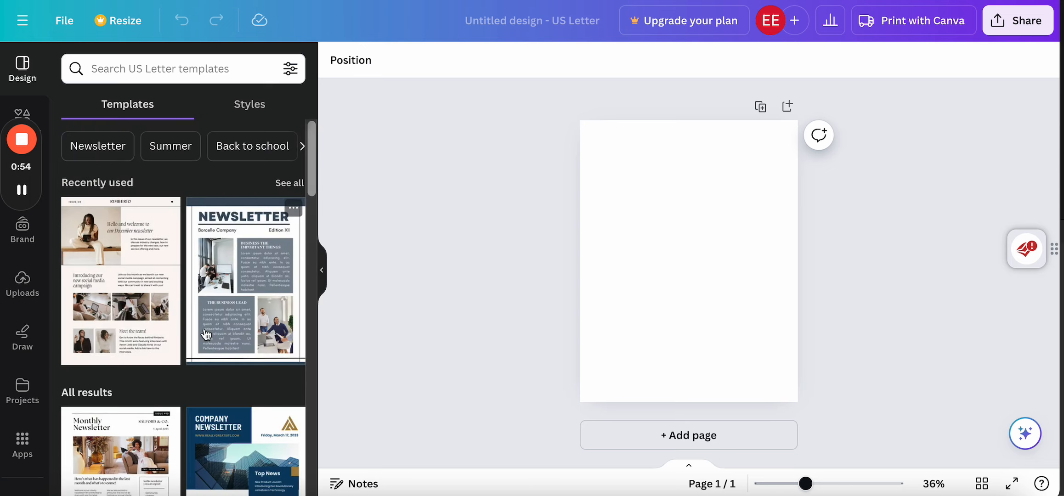
pyautogui.scroll(-7, 205, 334)
pyautogui.scroll(-4, 205, 334)
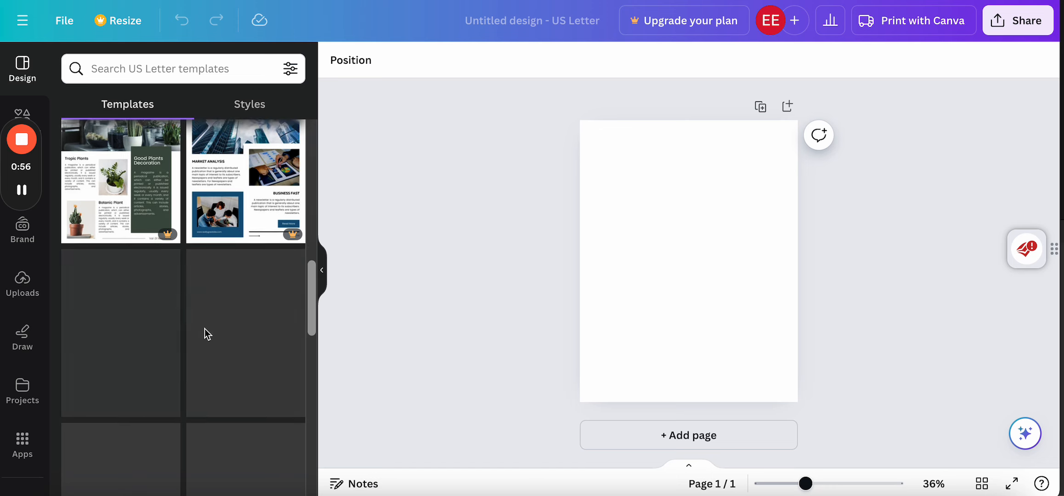
pyautogui.scroll(10, 206, 334)
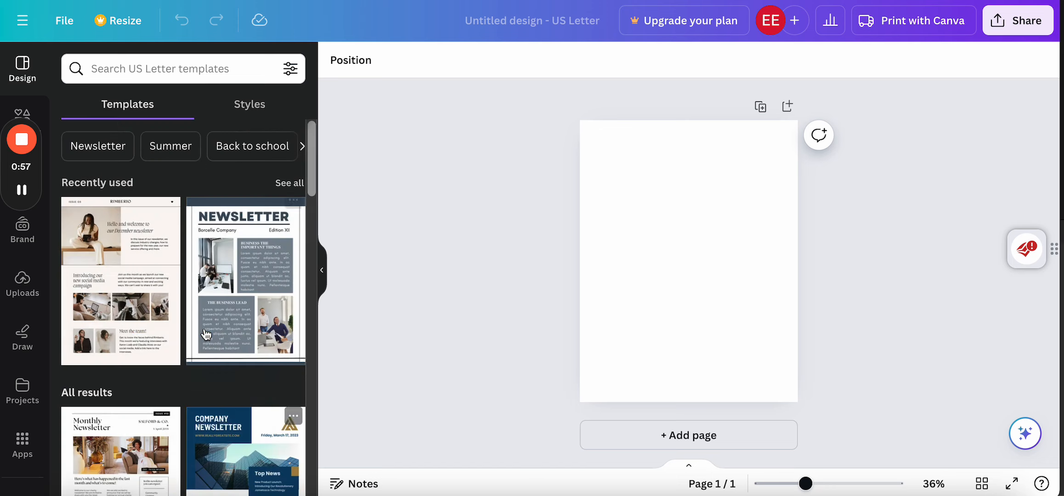
# - Apply the first page of the Beige Aesthetic Business Studio Newsletter A4 template to the blank page
pyautogui.click(128, 278)
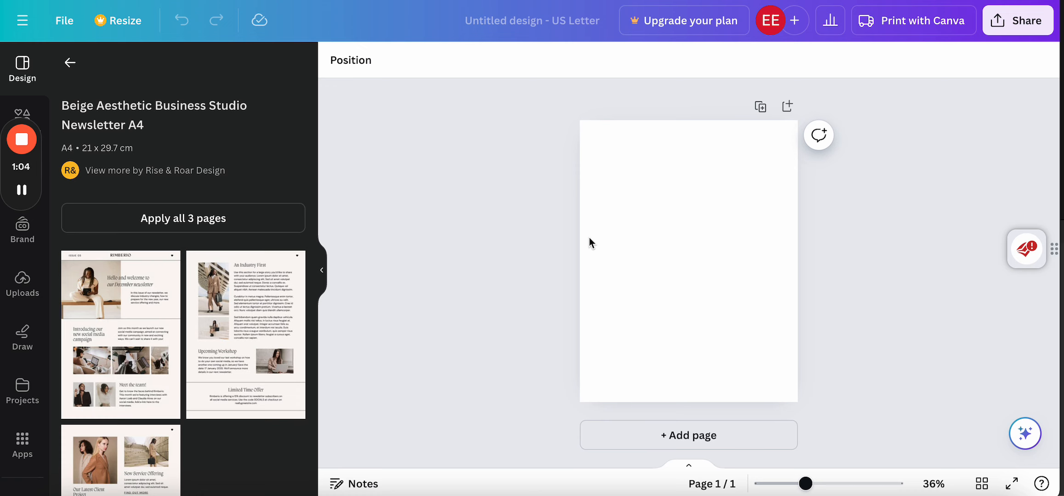
pyautogui.click(121, 337)
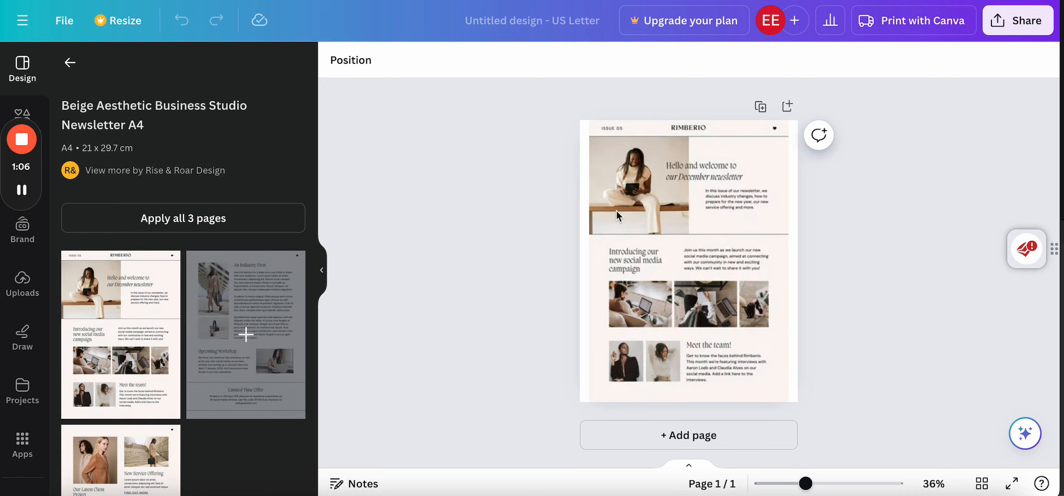
pyautogui.scroll(3, 681, 175)
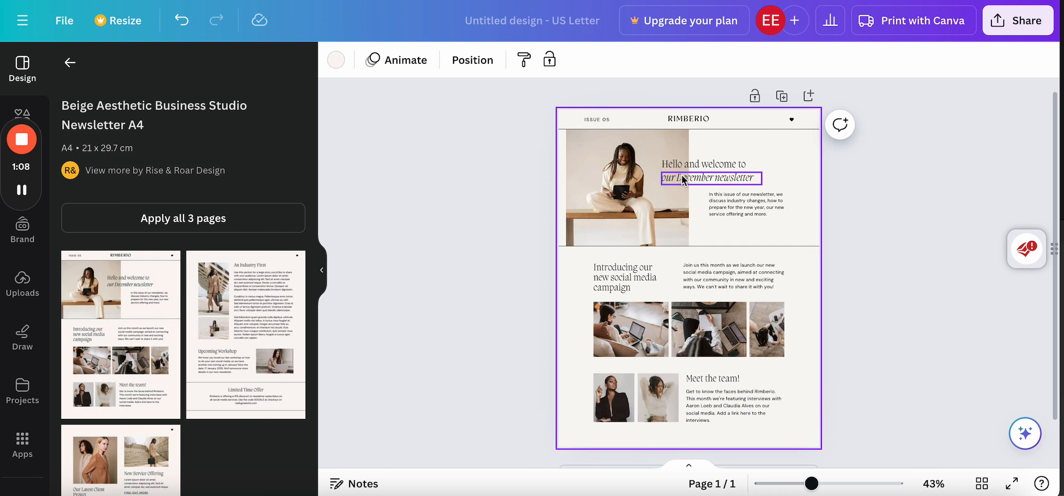
pyautogui.scroll(-1, 860, 249)
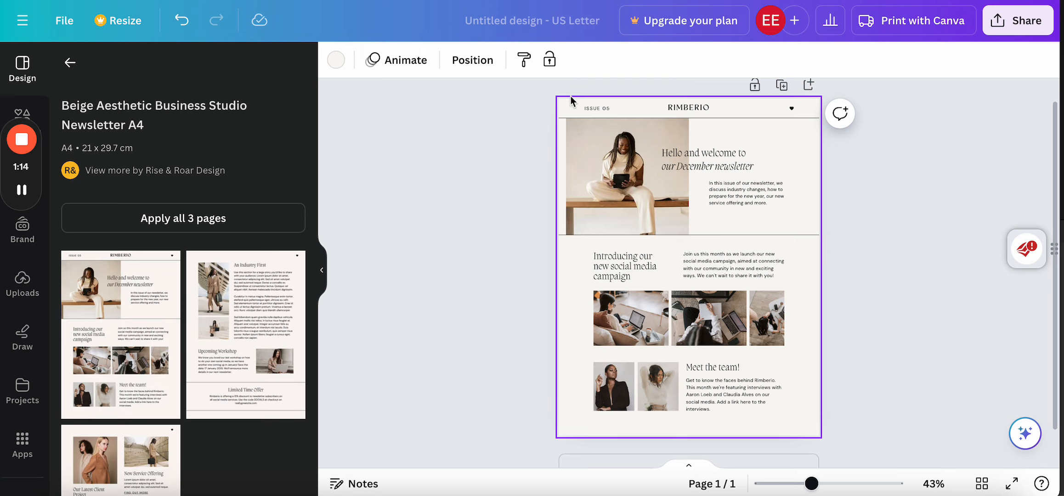
# - Replace the RIMBERIO title in the newsletter's header with "TEMPLATE 1"
pyautogui.click(695, 108)
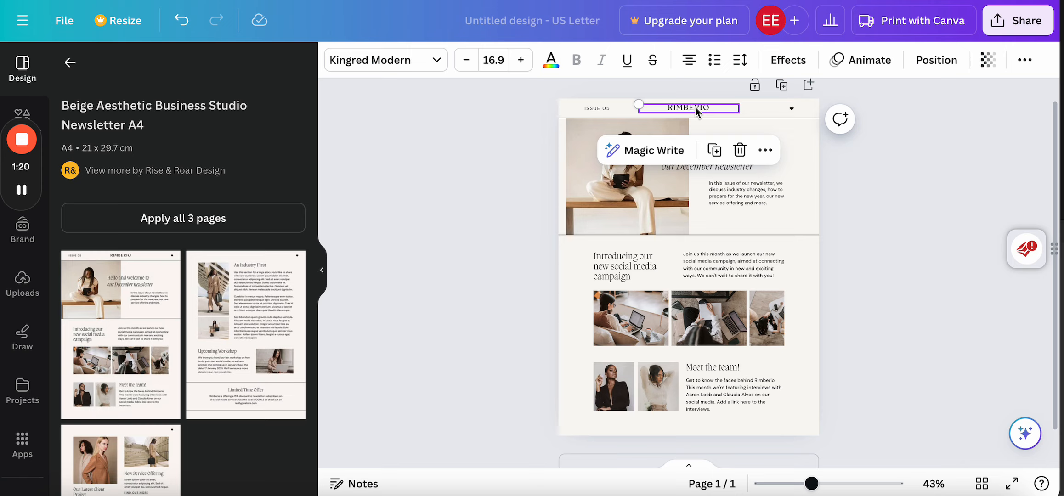
pyautogui.doubleClick(714, 108)
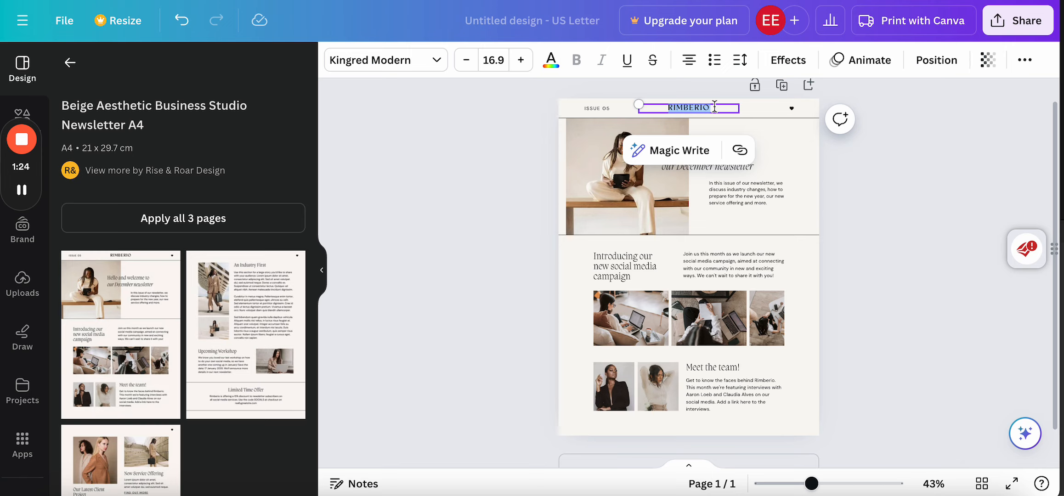
pyautogui.press('BackSpace')
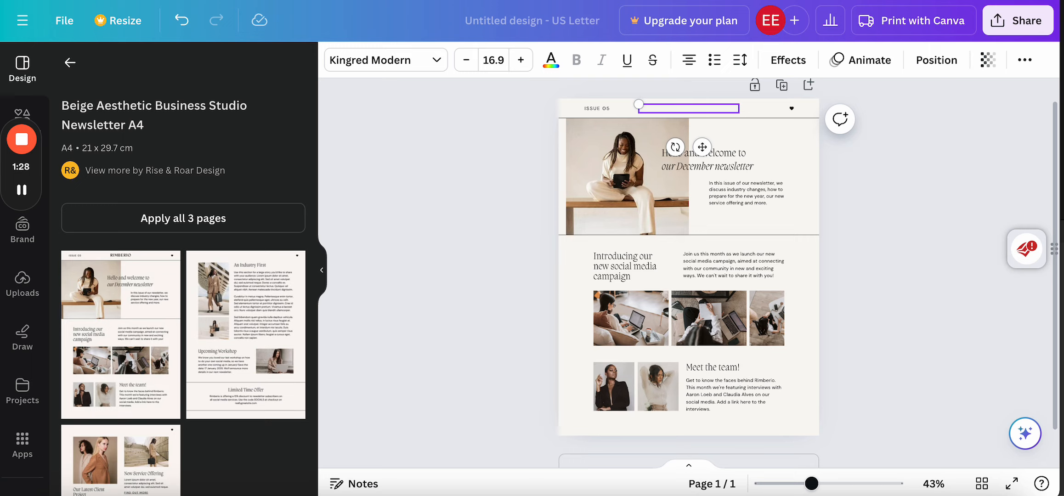
pyautogui.write('TEMPLATE 1')
# - Set the header title's font to Apricots from the Handwriting category
pyautogui.moveTo(726, 107); pyautogui.dragTo(658, 105)
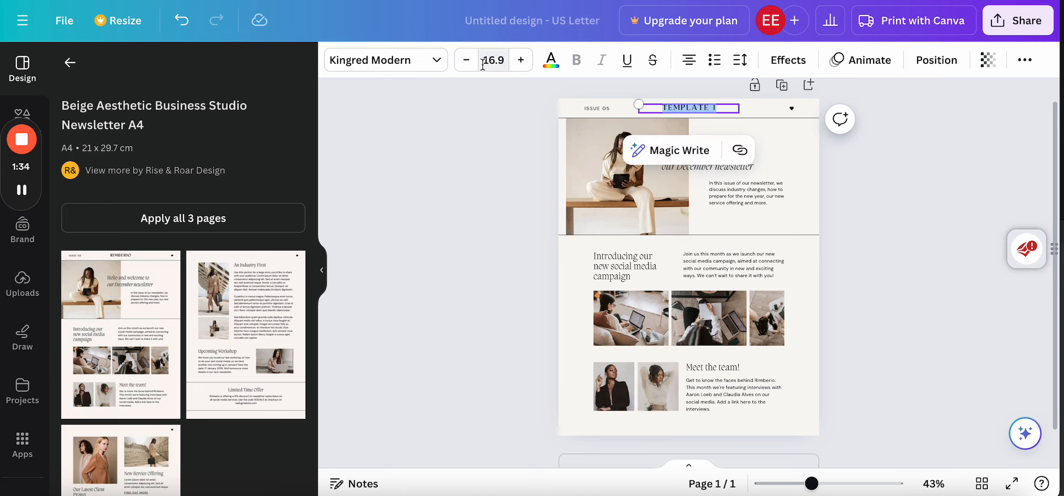
pyautogui.click(434, 61)
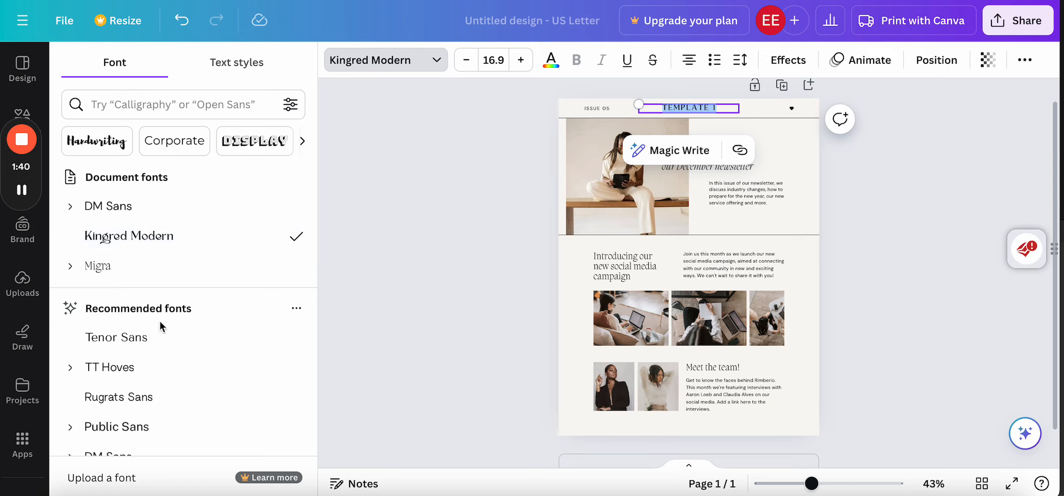
pyautogui.click(96, 147)
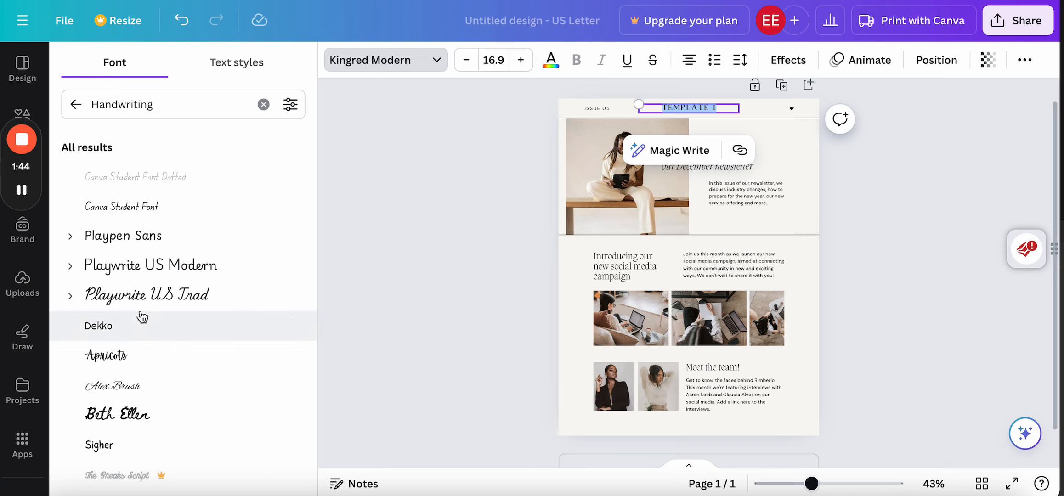
pyautogui.click(126, 357)
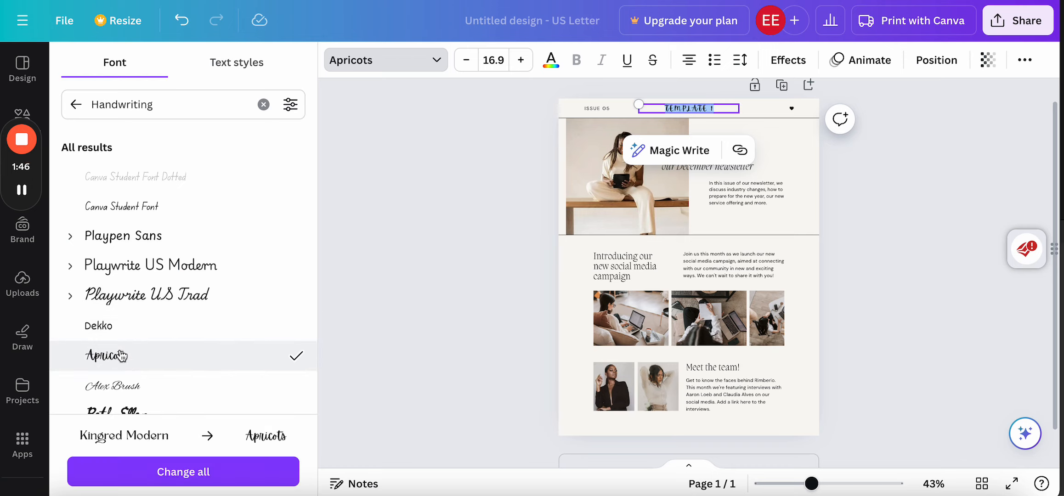
pyautogui.scroll(-3, 193, 344)
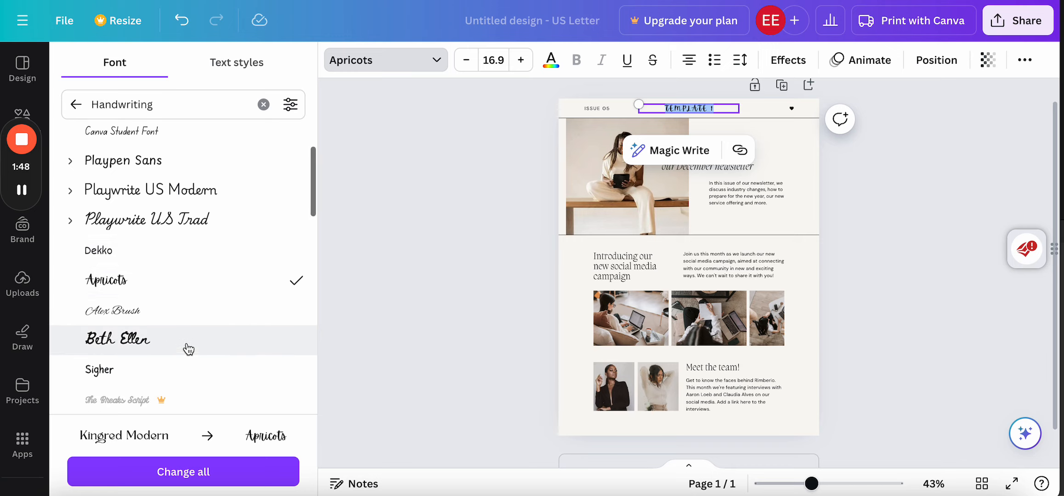
pyautogui.scroll(3, 188, 350)
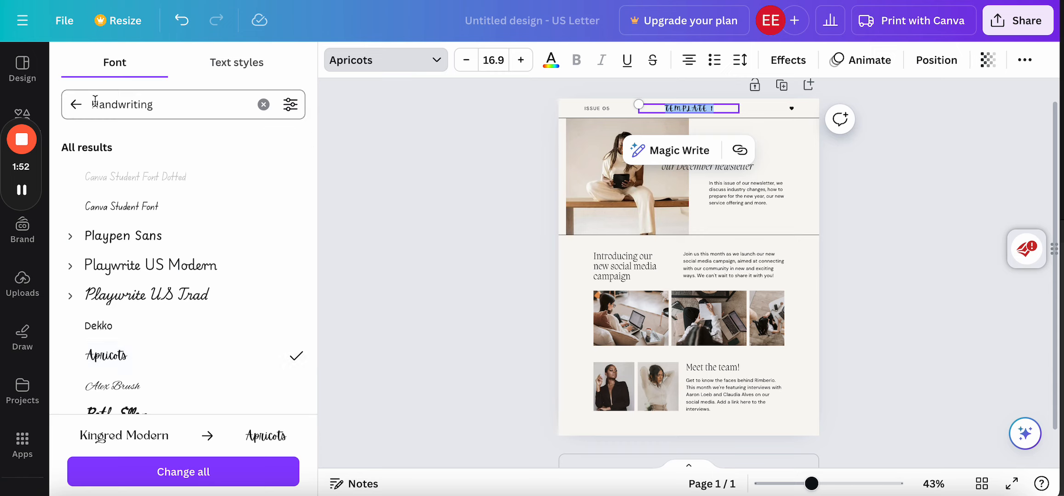
# - Change the header title's font to Glacial Indifference from the popular fonts
pyautogui.click(76, 104)
pyautogui.scroll(-9, 192, 318)
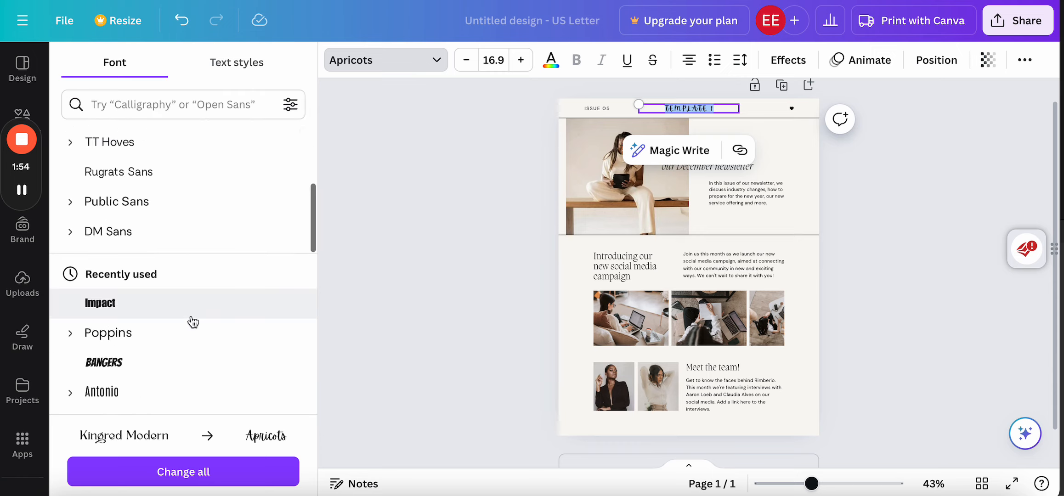
pyautogui.scroll(-4, 192, 318)
pyautogui.scroll(-3, 193, 322)
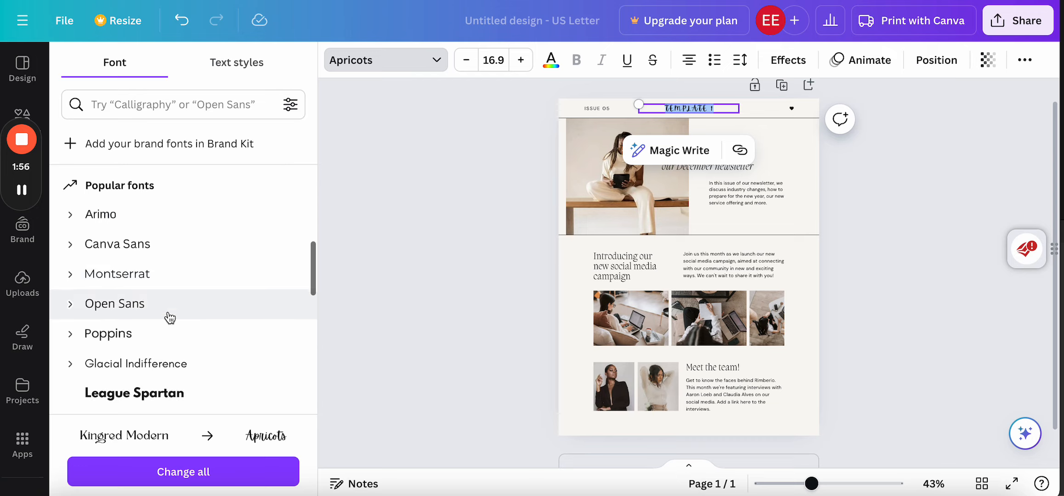
pyautogui.click(151, 255)
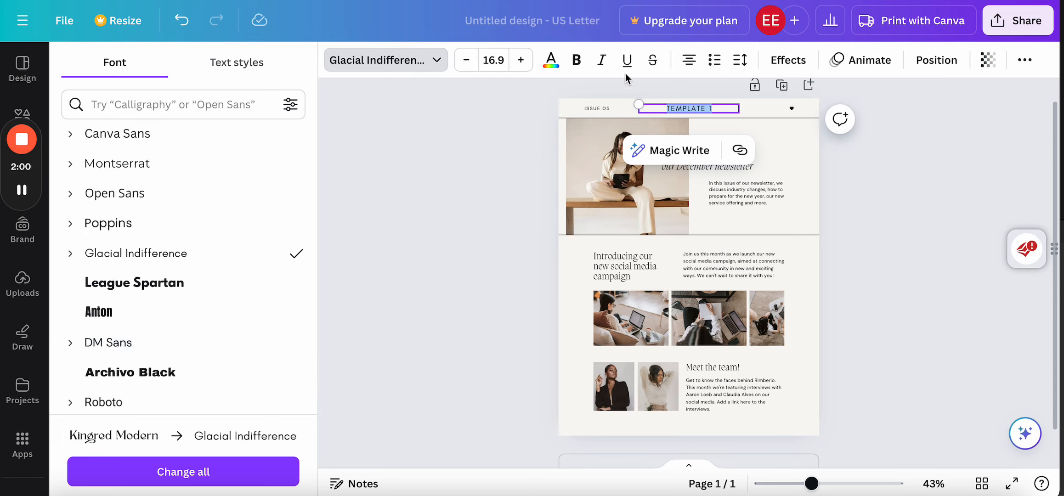
# - Increase the header title's font size to 22.9 and make it bold
pyautogui.click(522, 59)
pyautogui.click(521, 60)
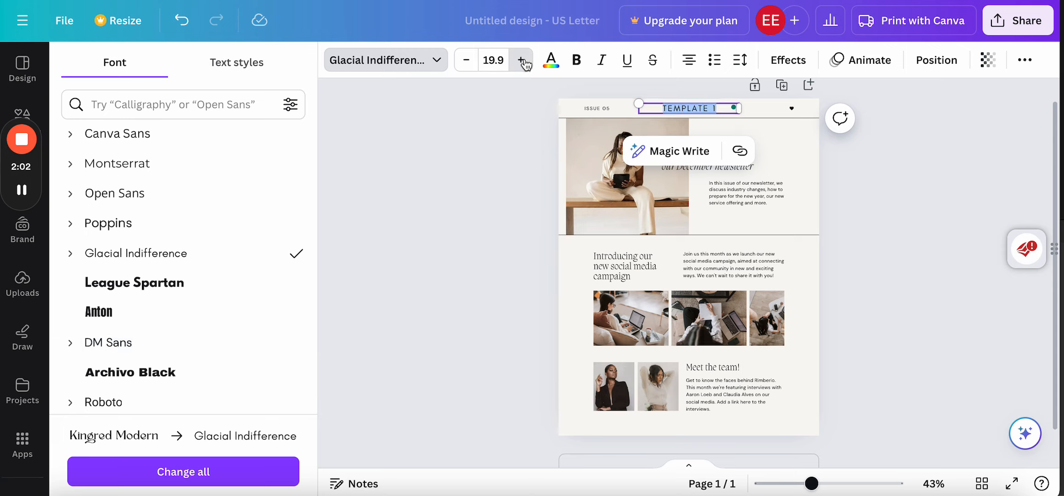
pyautogui.click(521, 60)
pyautogui.click(521, 60)
pyautogui.click(522, 60)
pyautogui.click(521, 60)
pyautogui.click(577, 61)
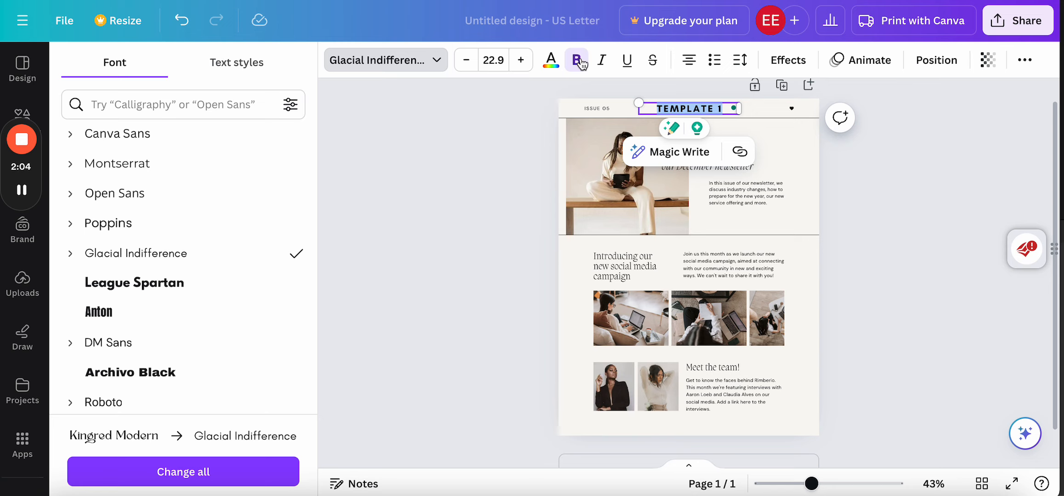
# - Color the header title red using the default solid colors
pyautogui.click(549, 68)
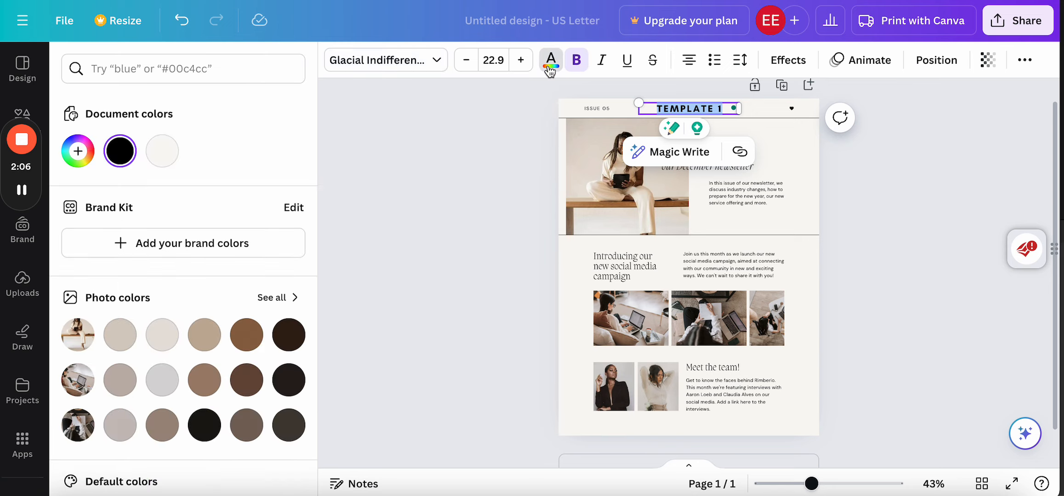
pyautogui.scroll(-5, 202, 353)
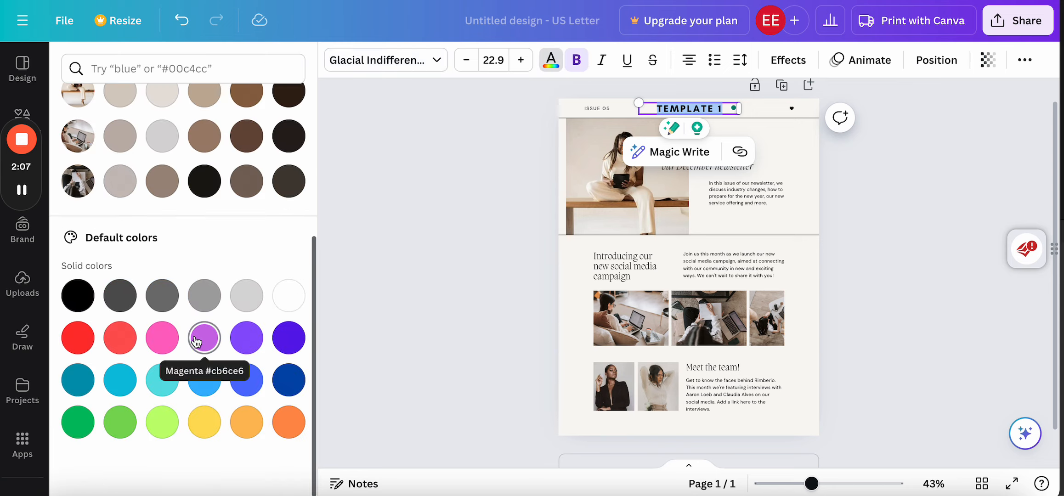
pyautogui.click(78, 341)
pyautogui.press('Escape')
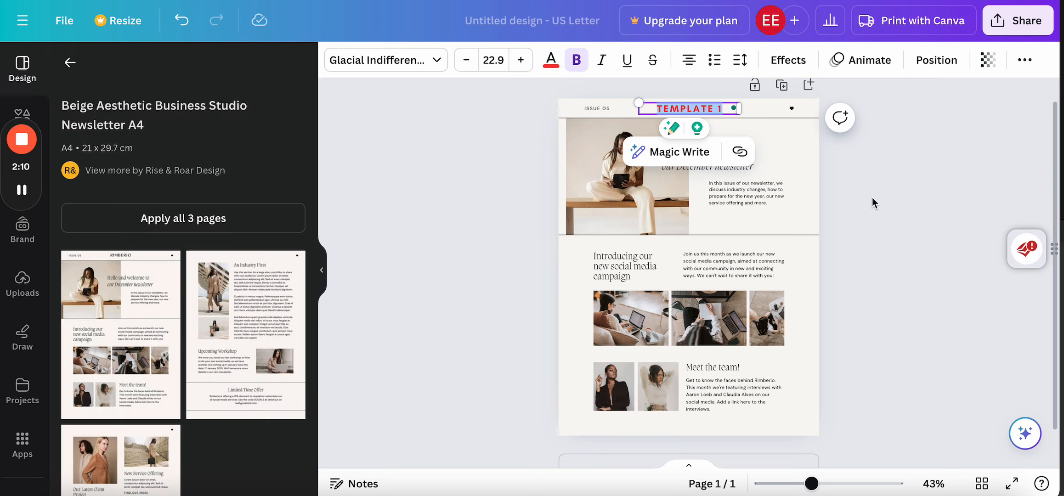
# - Try the Shadow, Lift, Splice and Outline text effects on the header title
pyautogui.click(793, 65)
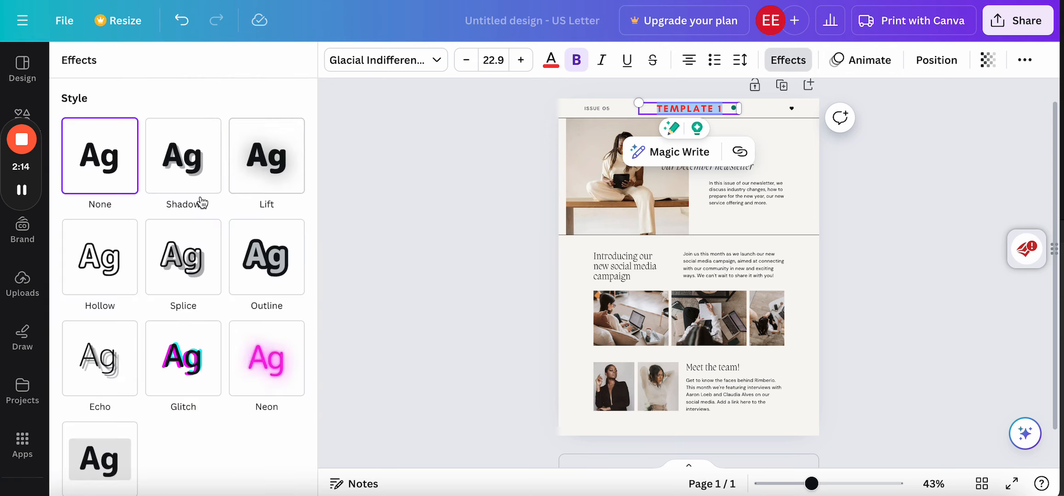
pyautogui.click(186, 175)
pyautogui.click(270, 175)
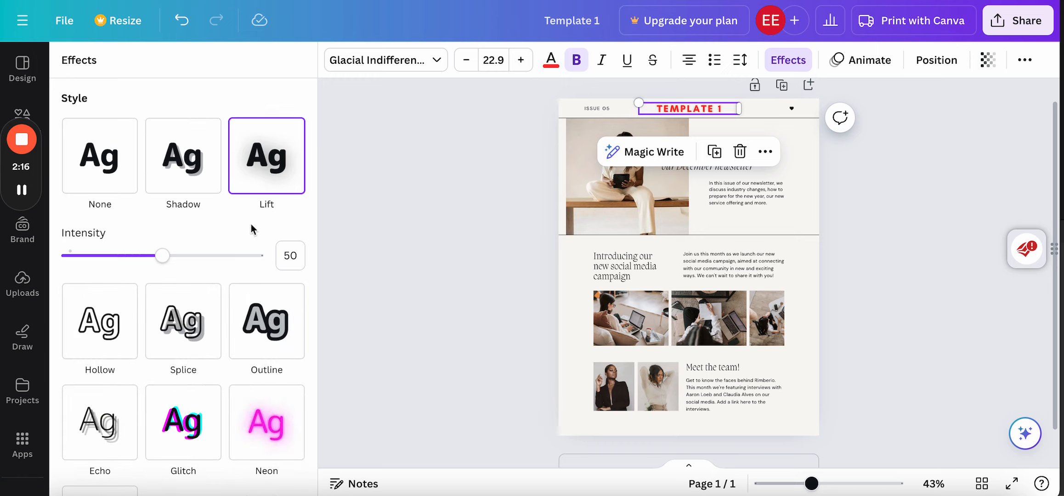
pyautogui.click(183, 257)
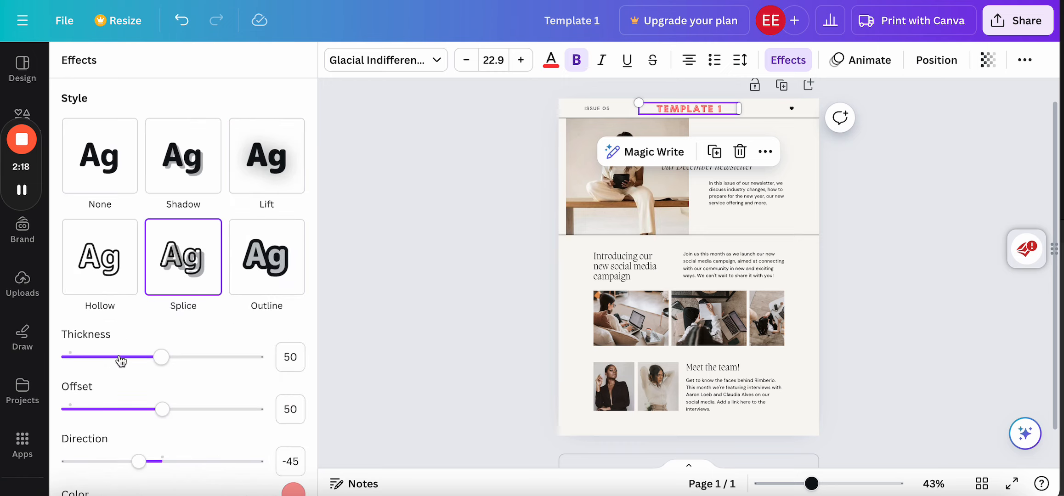
pyautogui.scroll(-1, 117, 361)
pyautogui.click(265, 207)
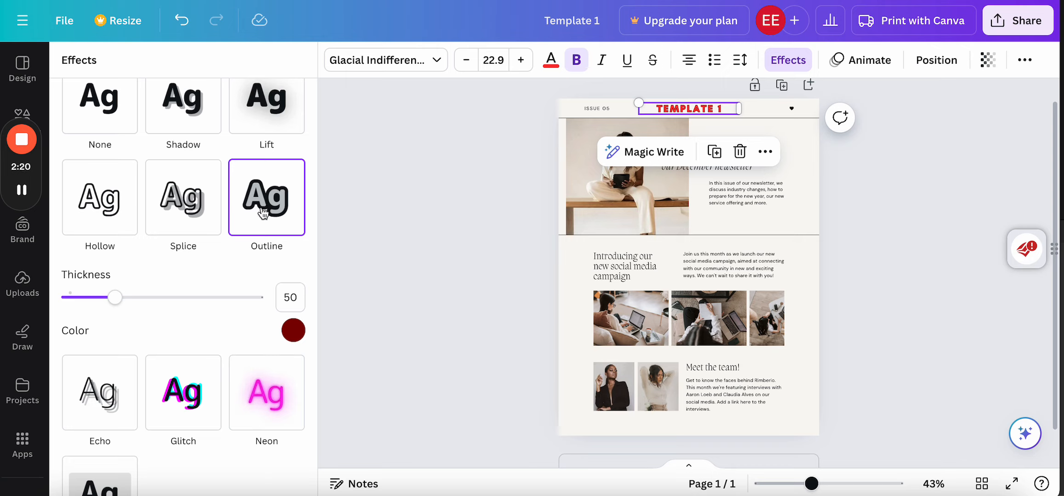
# - Apply the Glitch text effect to the header title with an offset of 30
pyautogui.click(202, 392)
pyautogui.click(258, 400)
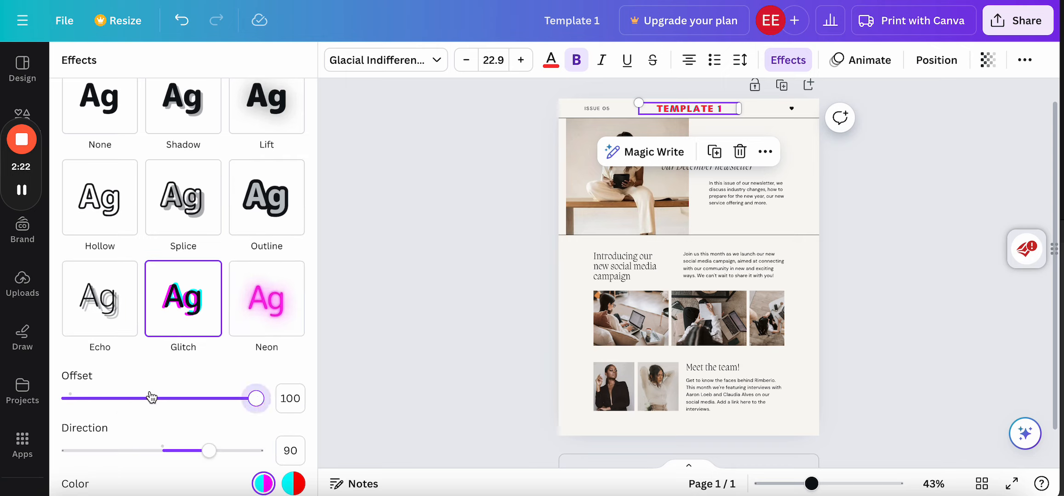
pyautogui.click(122, 295)
pyautogui.click(174, 308)
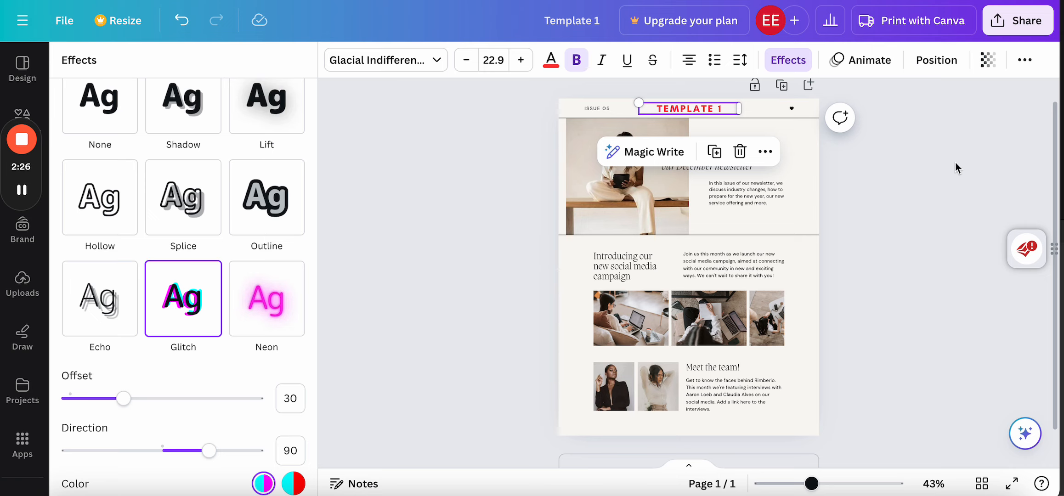
pyautogui.press('Escape')
# - Delete the "ISSUE 05" text and the heart icon on either side of the header title
pyautogui.click(607, 110)
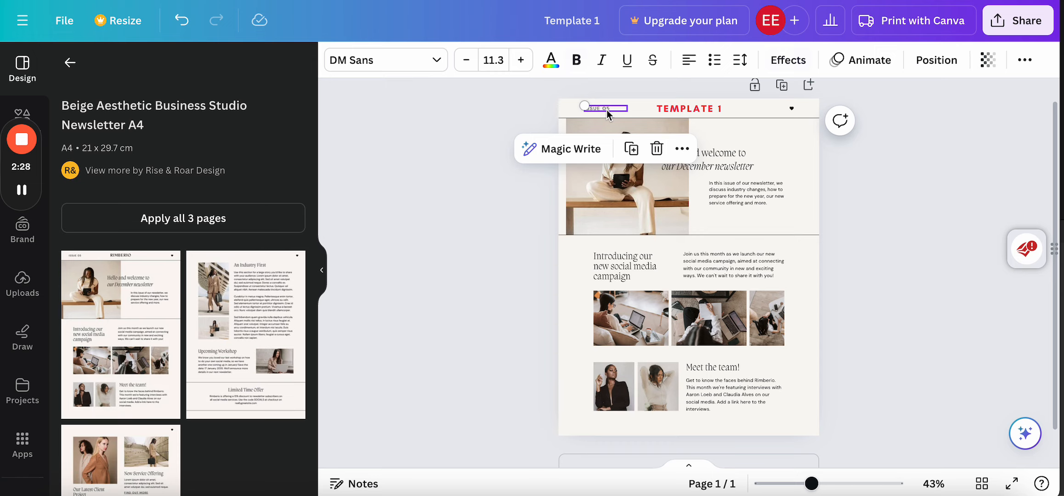
pyautogui.press('Delete')
pyautogui.click(791, 109)
pyautogui.press('Delete')
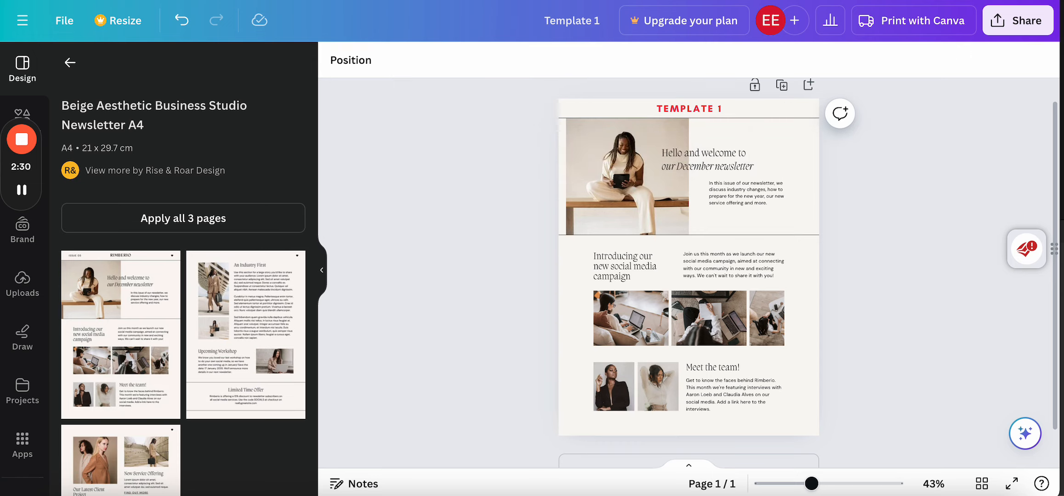
# - Add the uploaded photo of the domed mosque with palm trees and fountain to the newsletter page
pyautogui.click(609, 129)
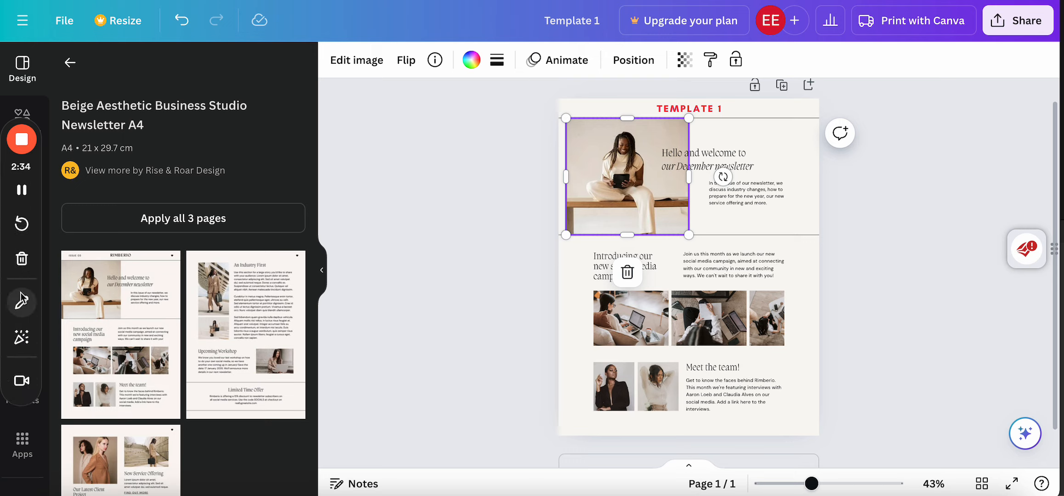
pyautogui.scroll(-1, 32, 449)
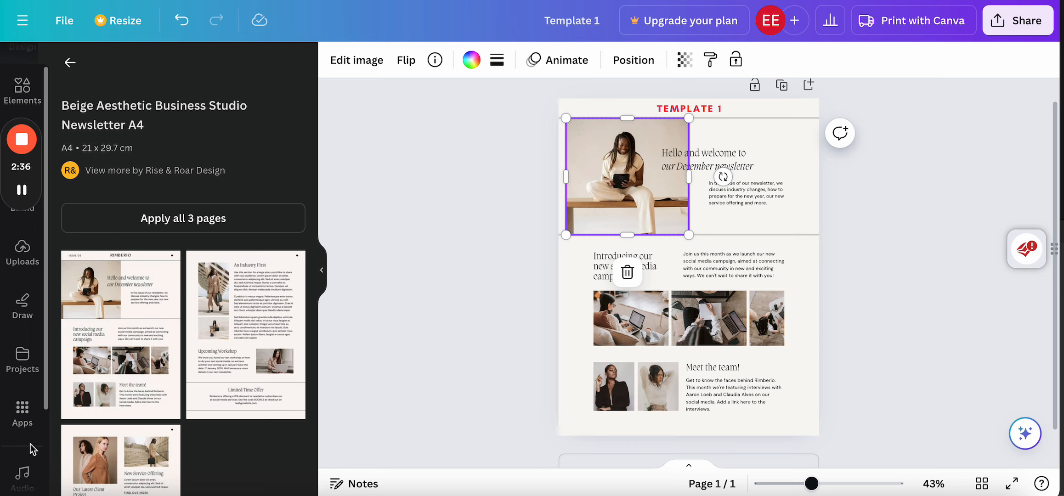
pyautogui.moveTo(37, 211)
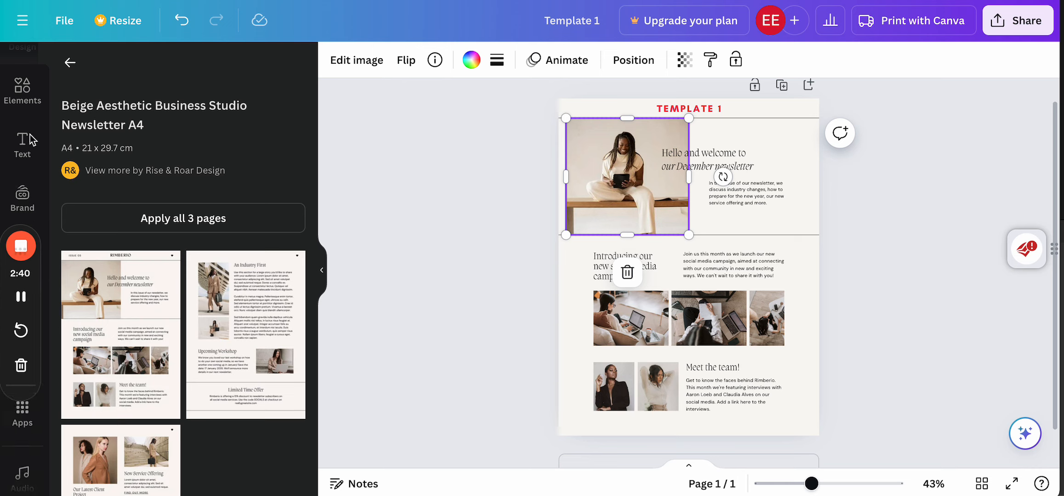
pyautogui.click(24, 92)
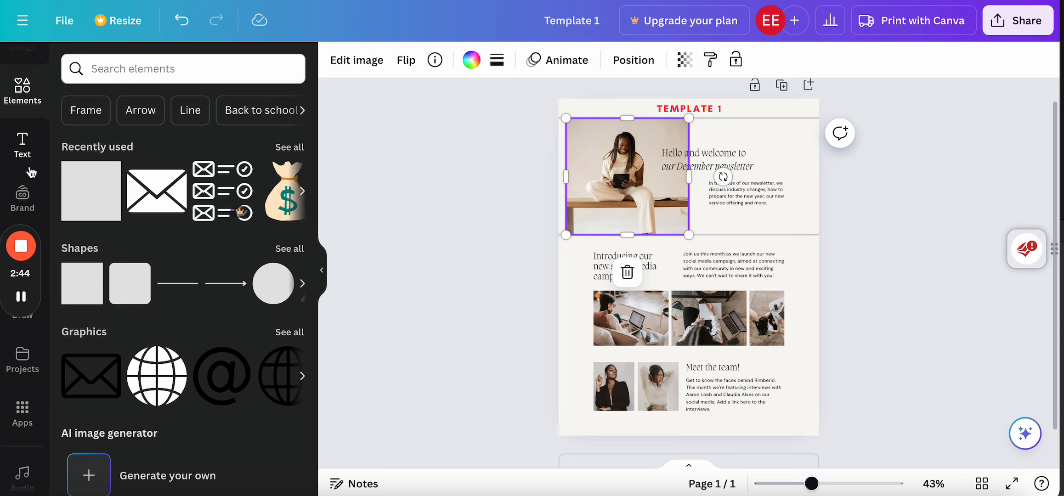
pyautogui.moveTo(26, 232)
pyautogui.moveTo(20, 318); pyautogui.dragTo(392, 277)
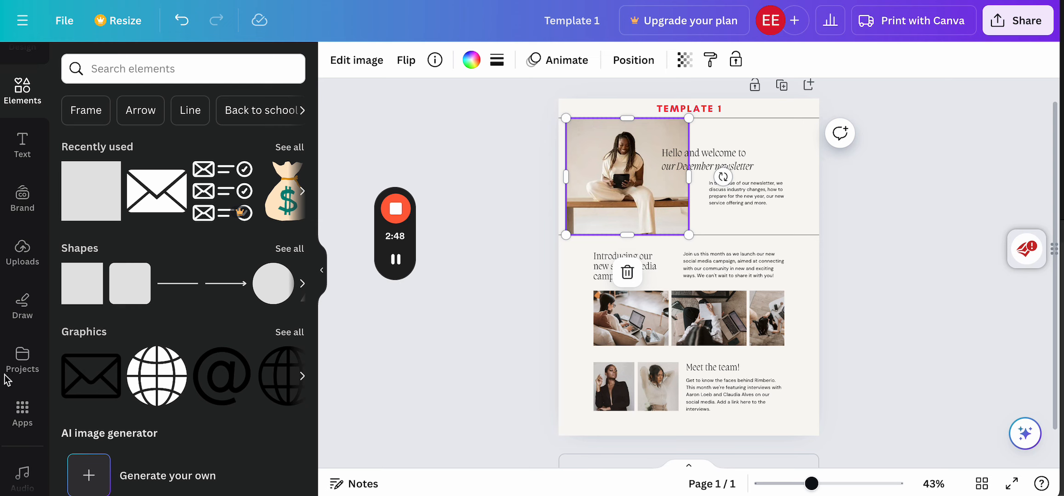
pyautogui.click(23, 252)
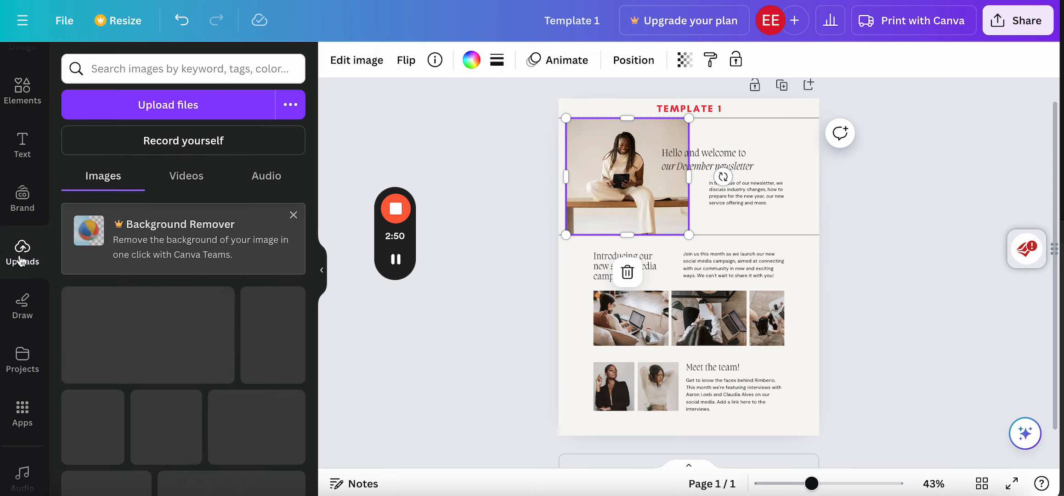
pyautogui.scroll(-5, 143, 340)
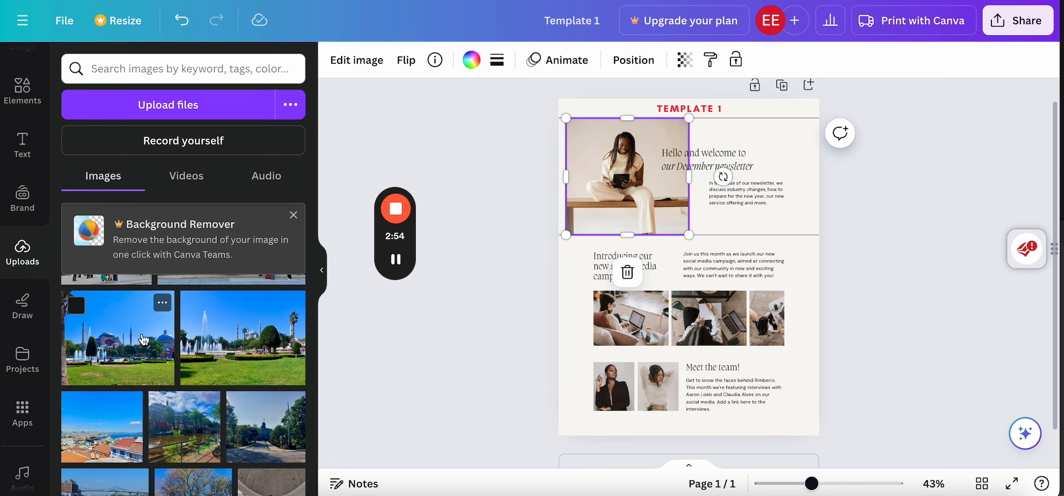
pyautogui.scroll(-1, 138, 335)
pyautogui.moveTo(123, 324); pyautogui.dragTo(608, 153)
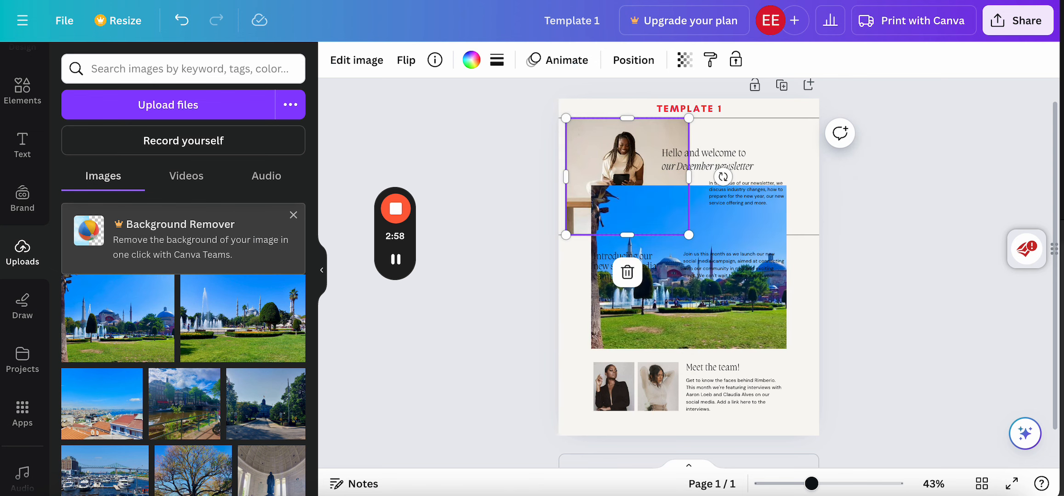
# - Remove the template's hero photo and fit the mosque photo in its place, extended to the page's left edge
pyautogui.press('Delete')
pyautogui.moveTo(698, 321); pyautogui.dragTo(670, 254)
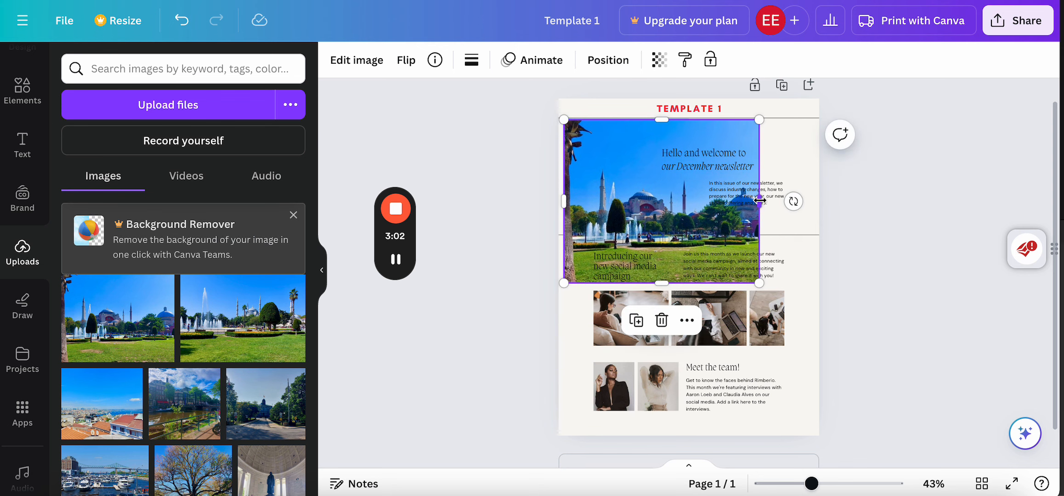
pyautogui.moveTo(758, 201); pyautogui.dragTo(687, 197)
pyautogui.moveTo(625, 282); pyautogui.dragTo(627, 232)
pyautogui.moveTo(689, 177); pyautogui.dragTo(646, 175)
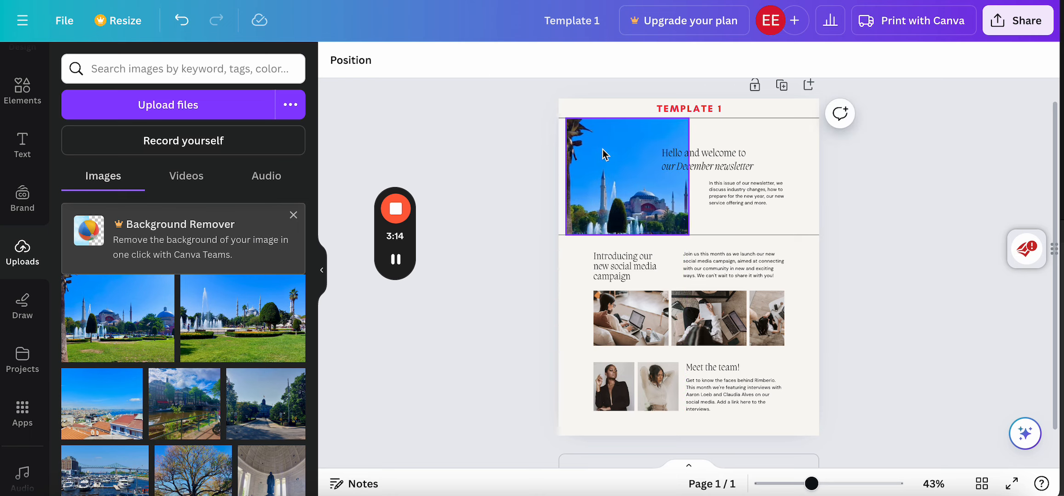
pyautogui.moveTo(603, 150); pyautogui.dragTo(599, 150)
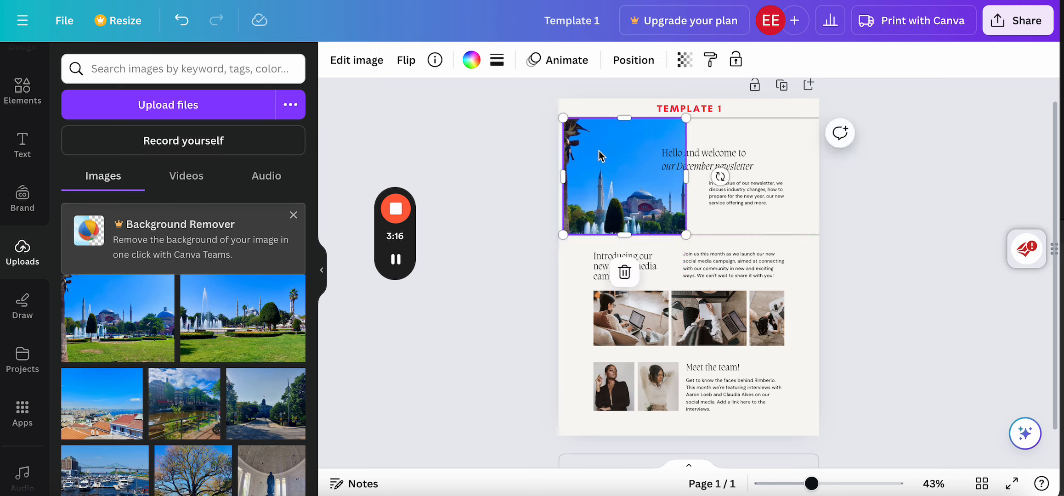
pyautogui.moveTo(564, 176); pyautogui.dragTo(532, 179)
# - Delete the "our December newsletter" line beneath the welcome heading
pyautogui.click(702, 158)
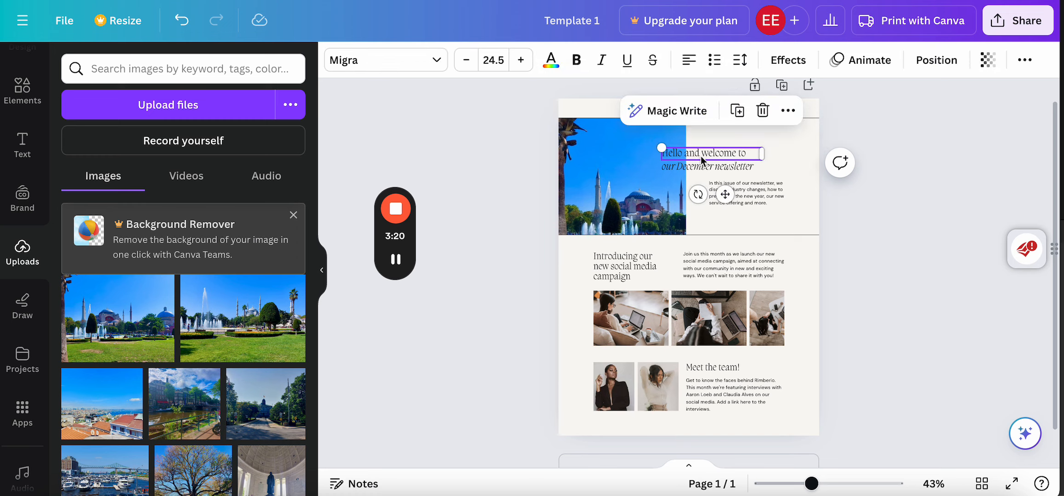
pyautogui.click(702, 169)
pyautogui.press('Delete')
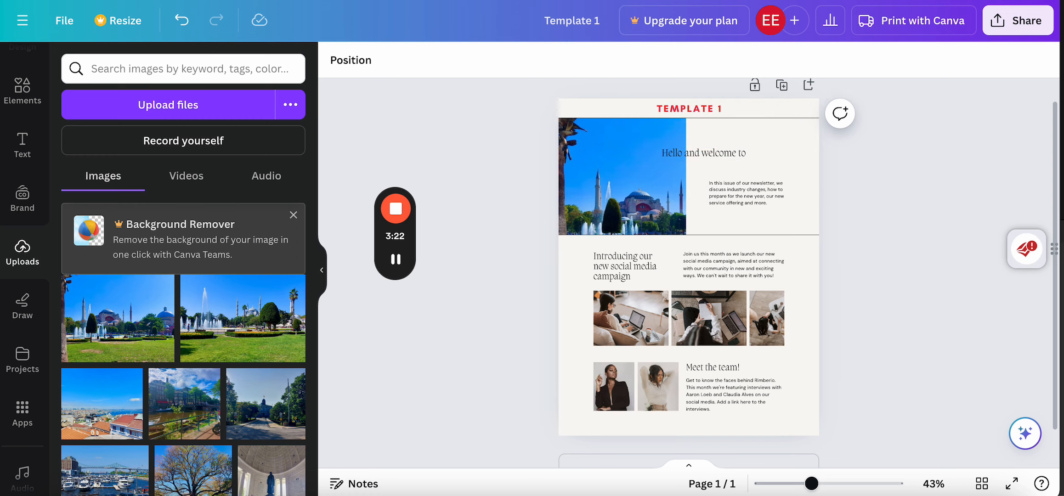
# - Set the page background to the default yellow-to-pink gradient
pyautogui.click(791, 144)
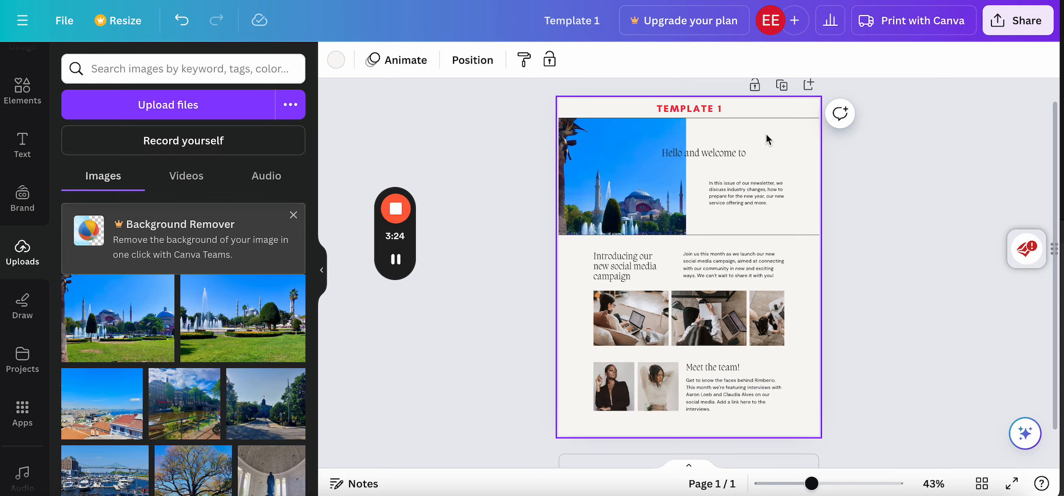
pyautogui.click(335, 61)
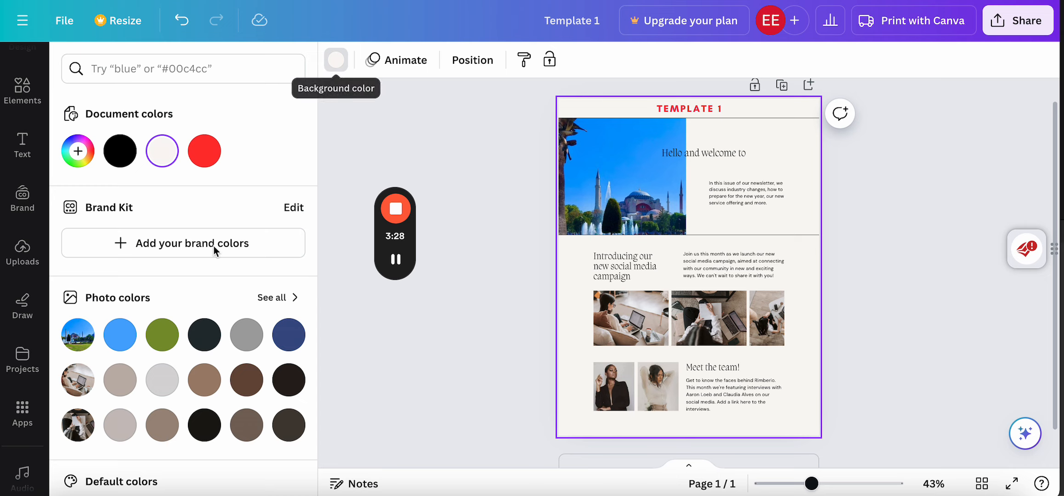
pyautogui.scroll(-5, 174, 344)
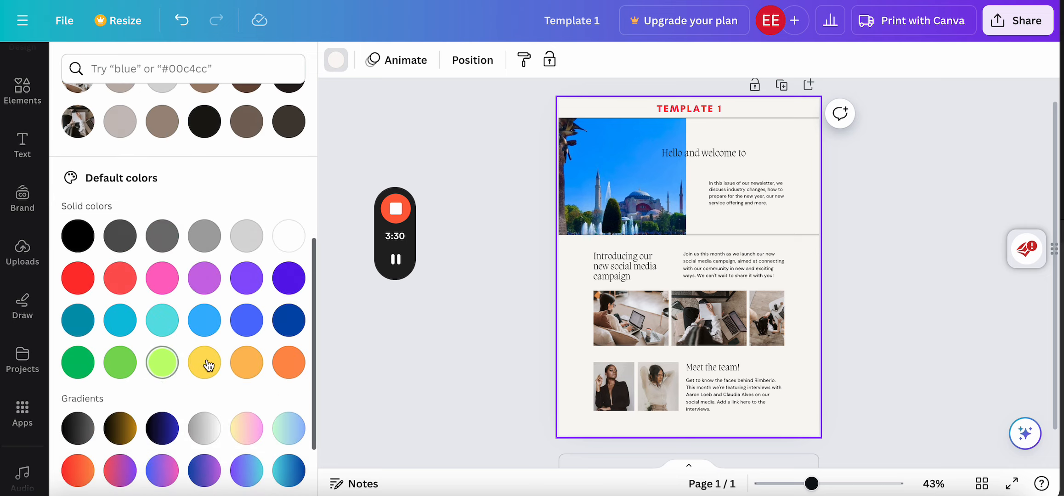
pyautogui.scroll(-2, 216, 391)
pyautogui.click(246, 343)
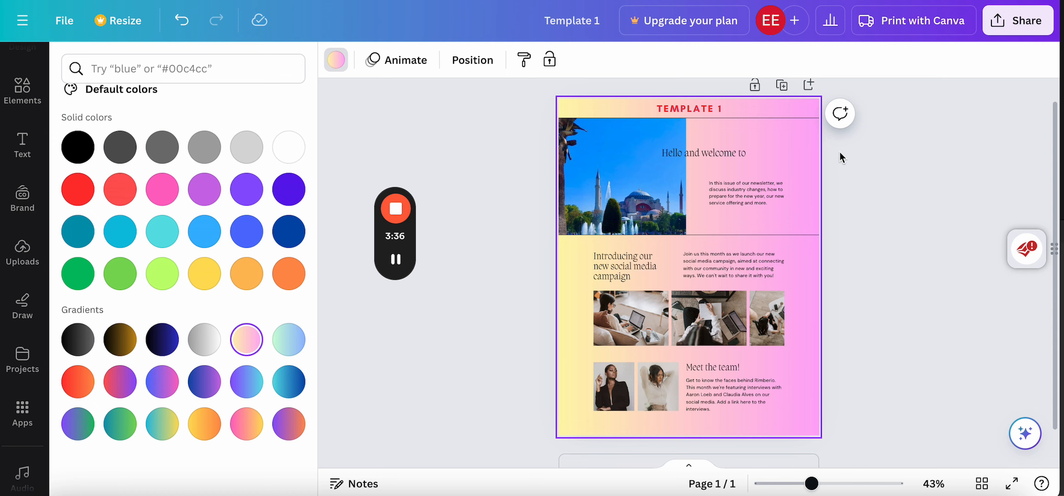
# - Make the "Hello and welcome to" heading bold and change its font to Roboto
pyautogui.click(717, 155)
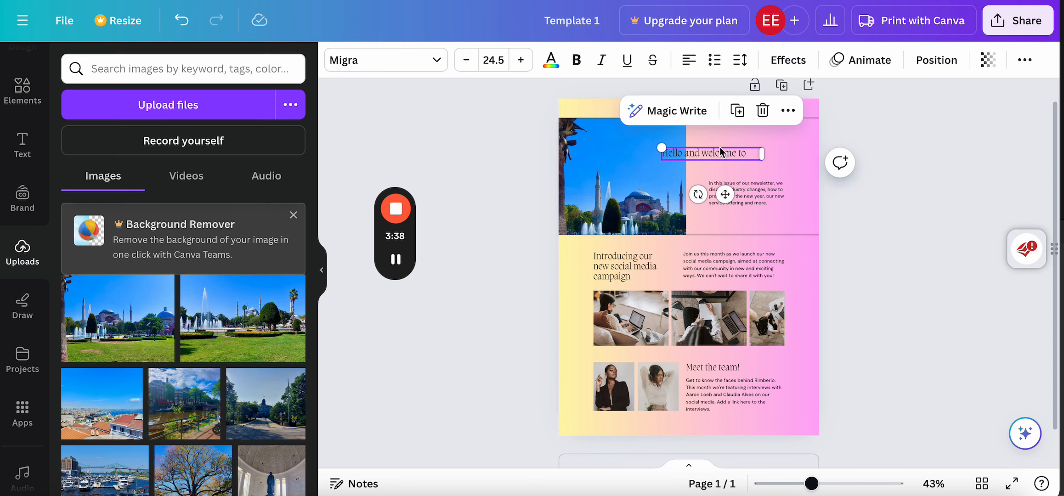
pyautogui.click(573, 60)
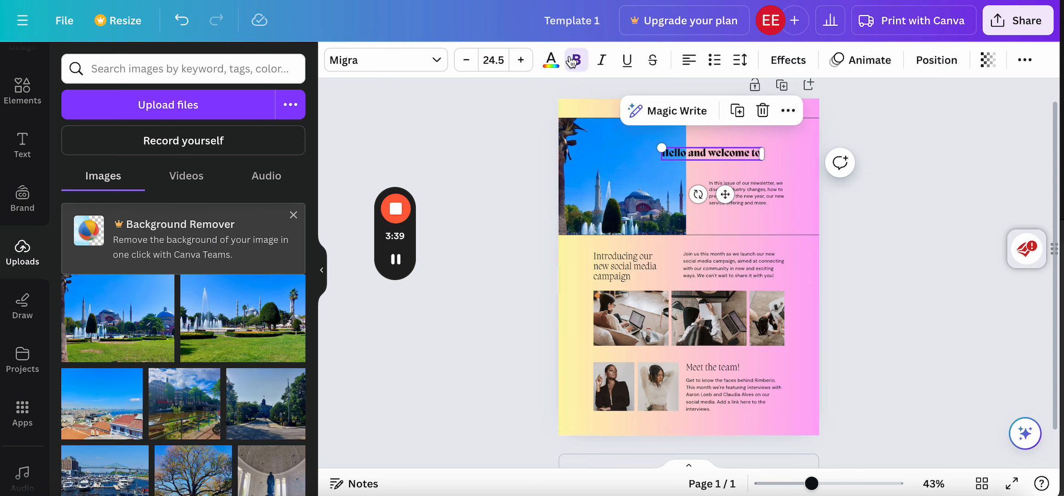
pyautogui.click(435, 64)
pyautogui.click(138, 203)
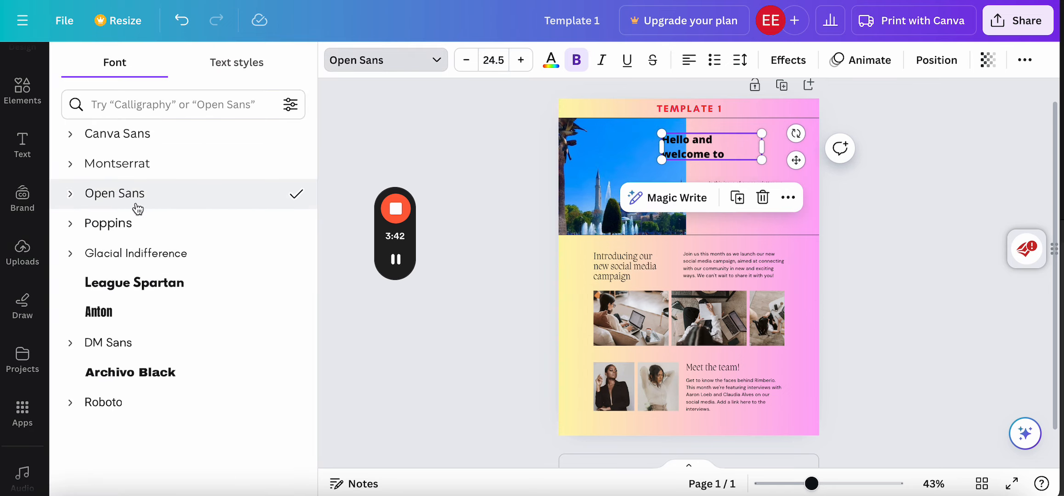
pyautogui.click(143, 166)
pyautogui.scroll(-3, 155, 236)
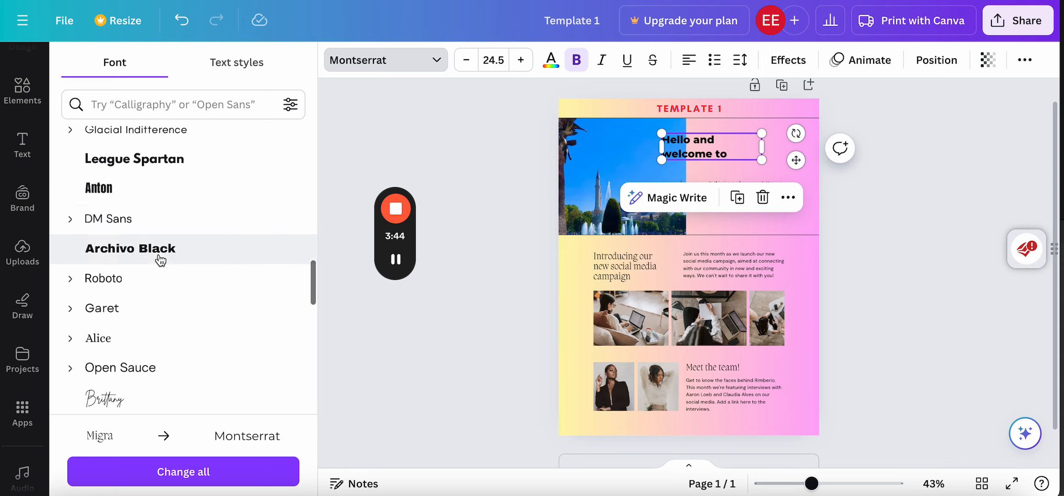
pyautogui.click(130, 301)
pyautogui.click(130, 276)
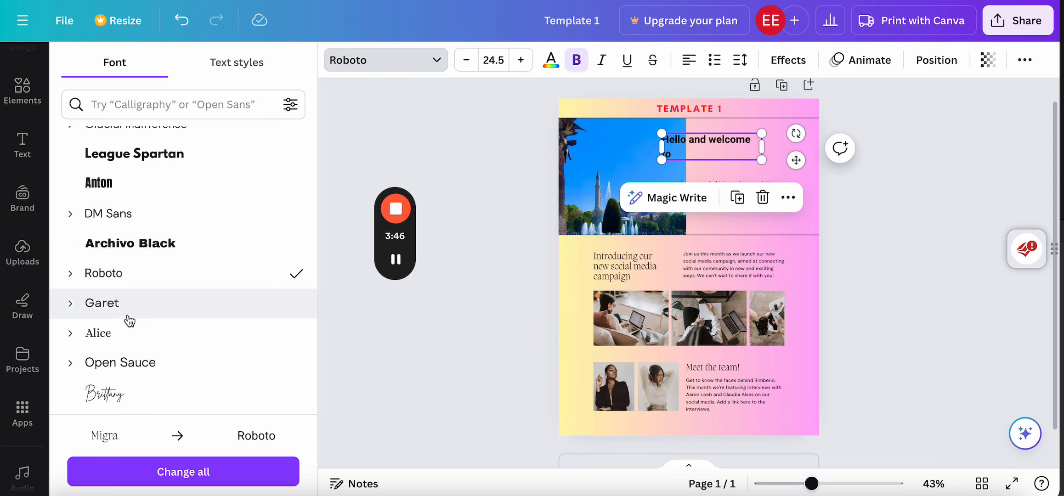
# - Increase the welcome heading's font size to 30.5 and center it in the space beside the hero photo
pyautogui.click(522, 61)
pyautogui.click(522, 61)
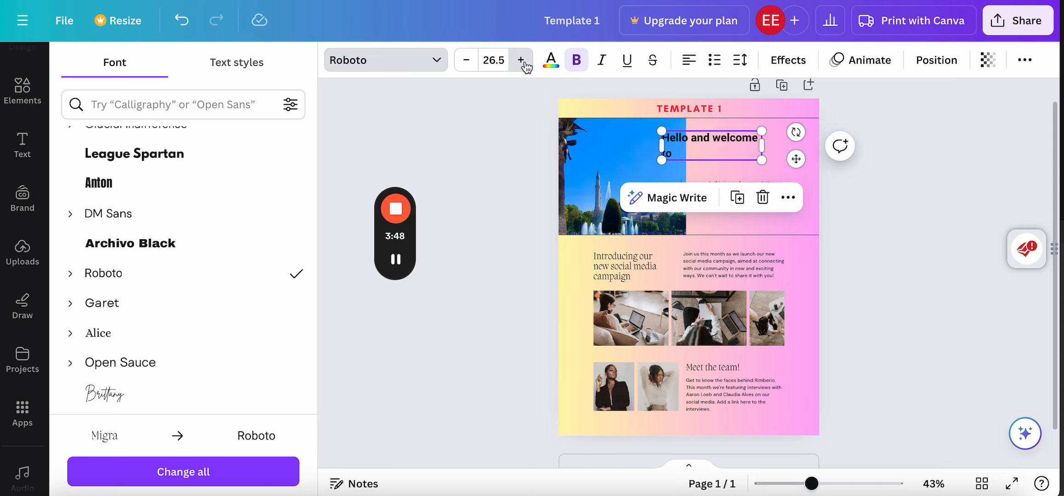
pyautogui.click(521, 61)
pyautogui.click(522, 61)
pyautogui.click(522, 61)
pyautogui.click(522, 62)
pyautogui.click(695, 60)
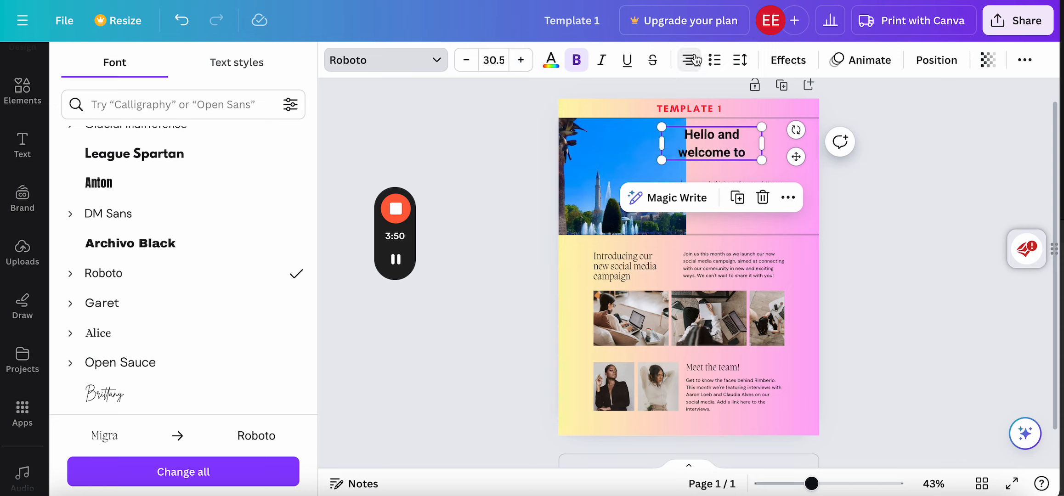
pyautogui.moveTo(713, 142); pyautogui.dragTo(739, 145)
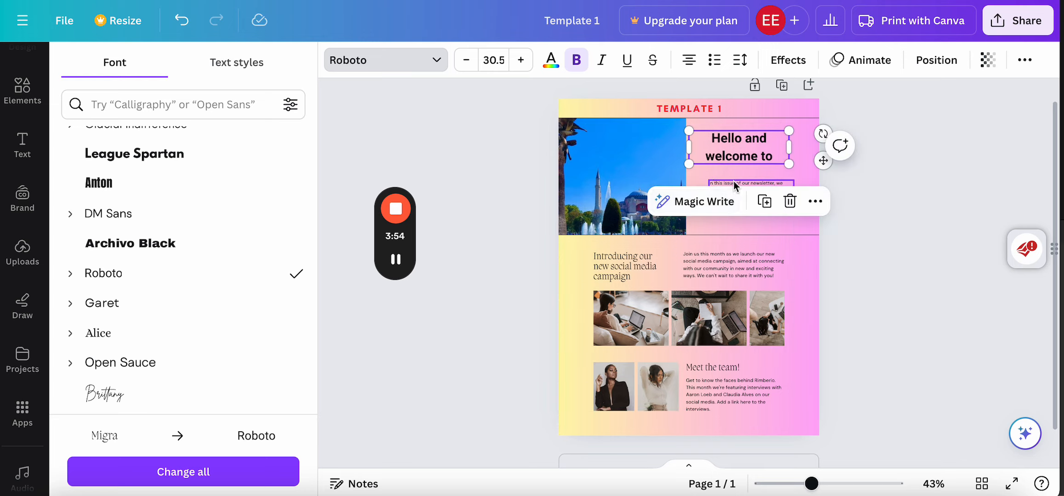
# - Enlarge the intro paragraph to font size 14.2 and position it beneath the welcome heading, beside the hero photo
pyautogui.click(734, 181)
pyautogui.moveTo(702, 180); pyautogui.dragTo(695, 177)
pyautogui.moveTo(794, 207); pyautogui.dragTo(753, 185)
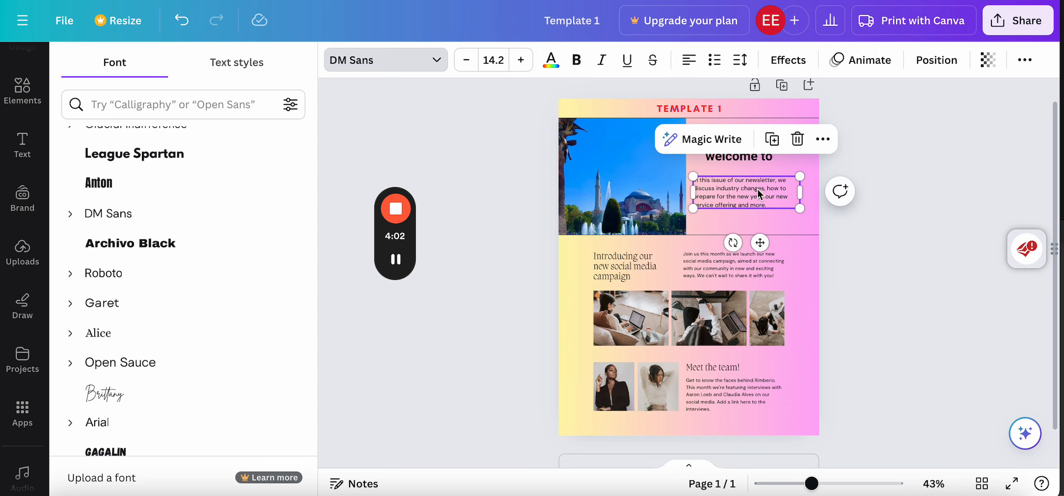
pyautogui.doubleClick(757, 189)
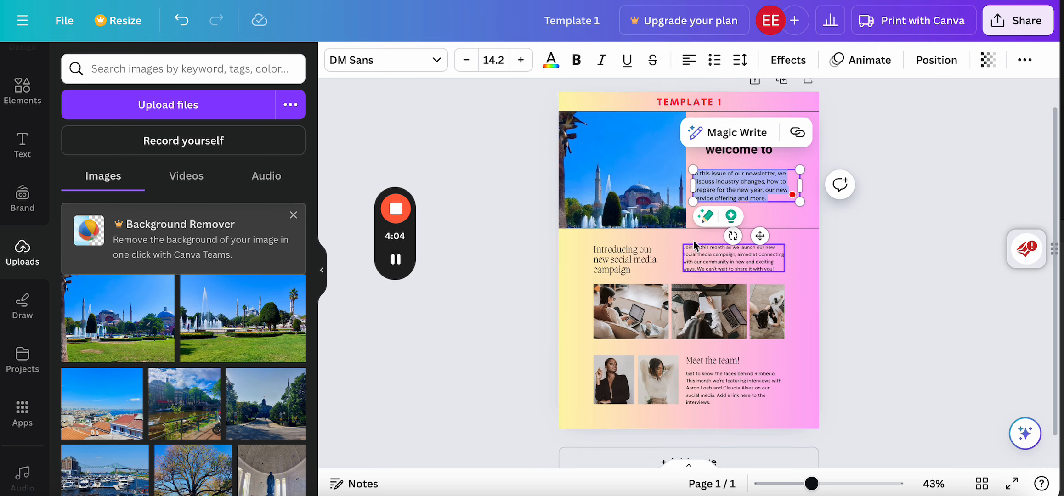
# - Delete the "Introducing our new social media campaign" heading and its accompanying paragraph
pyautogui.click(624, 265)
pyautogui.press('Delete')
pyautogui.click(719, 270)
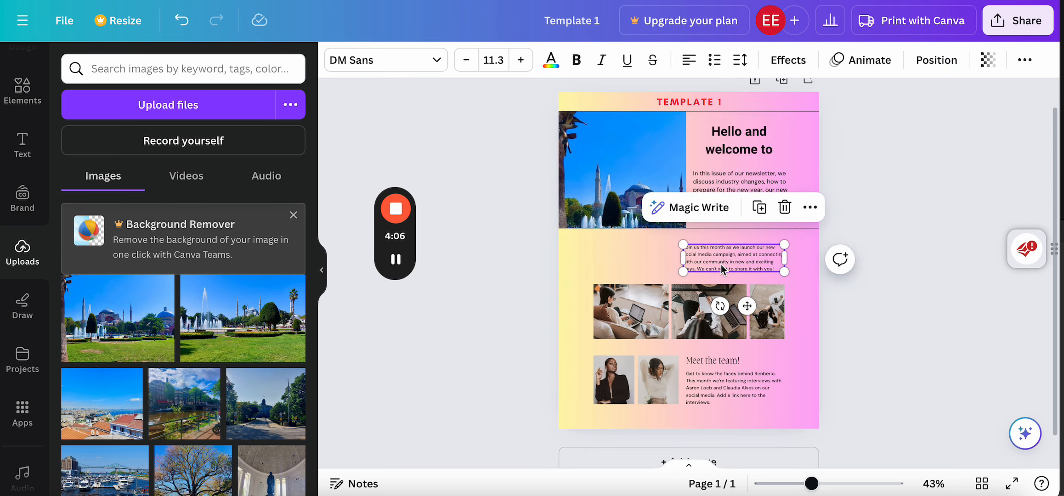
pyautogui.press('Delete')
# - Move the row of three photos up into the space below the divider line, spaced further apart
pyautogui.moveTo(627, 304); pyautogui.dragTo(603, 276)
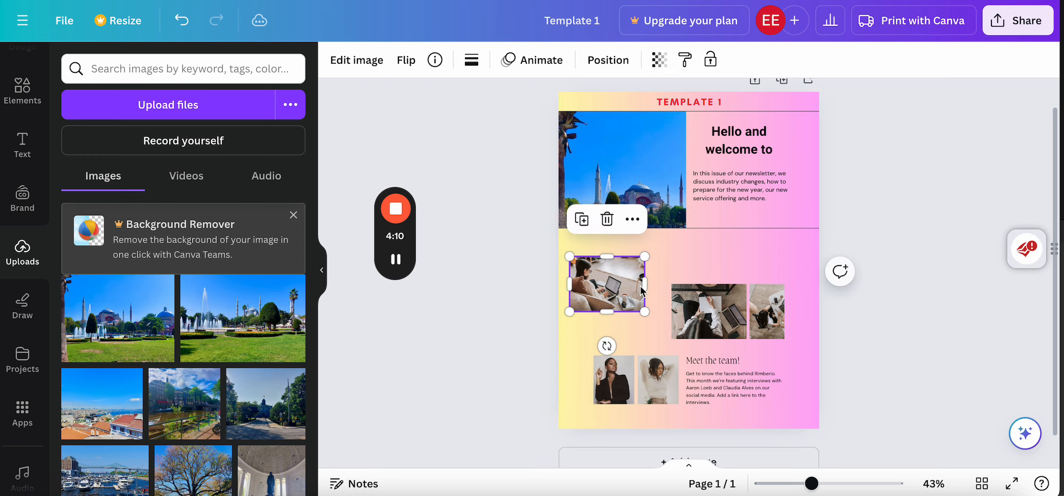
pyautogui.moveTo(694, 315); pyautogui.dragTo(682, 290)
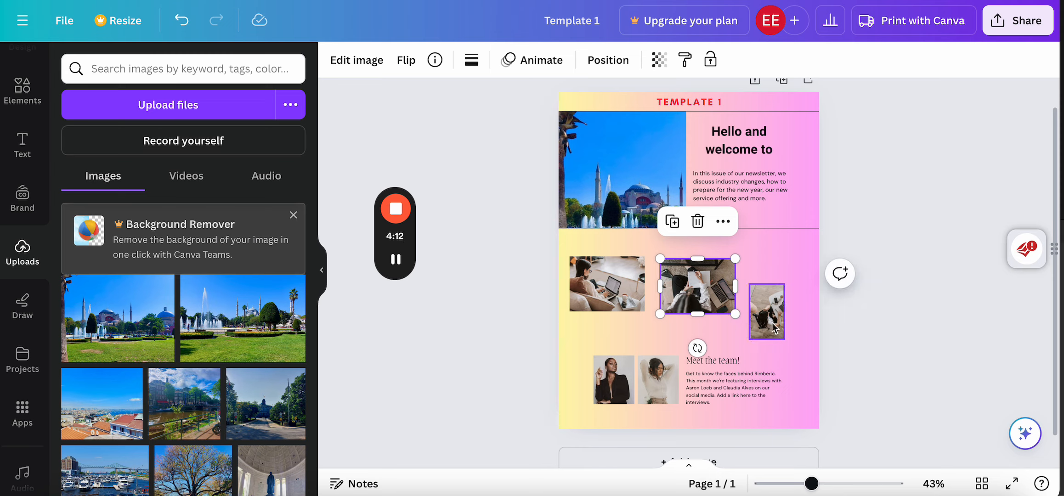
pyautogui.moveTo(774, 324); pyautogui.dragTo(773, 299)
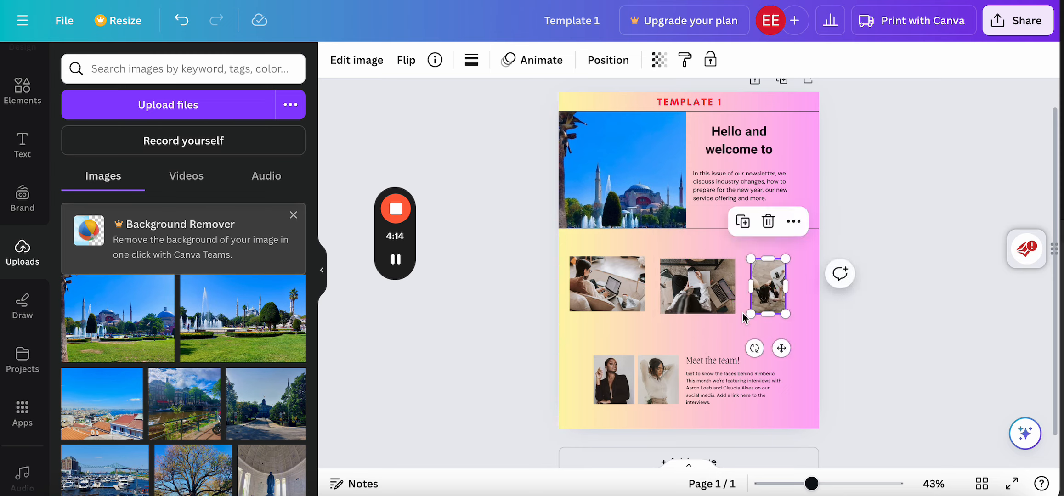
# - Replace the first laptop photo with the uploaded city rooftop photo, positioned against the page's left edge
pyautogui.click(600, 288)
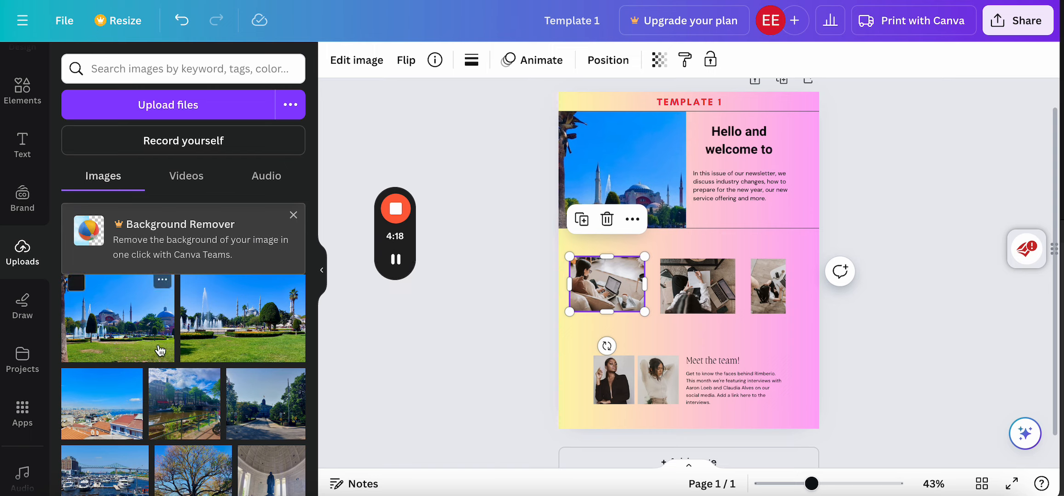
pyautogui.click(102, 403)
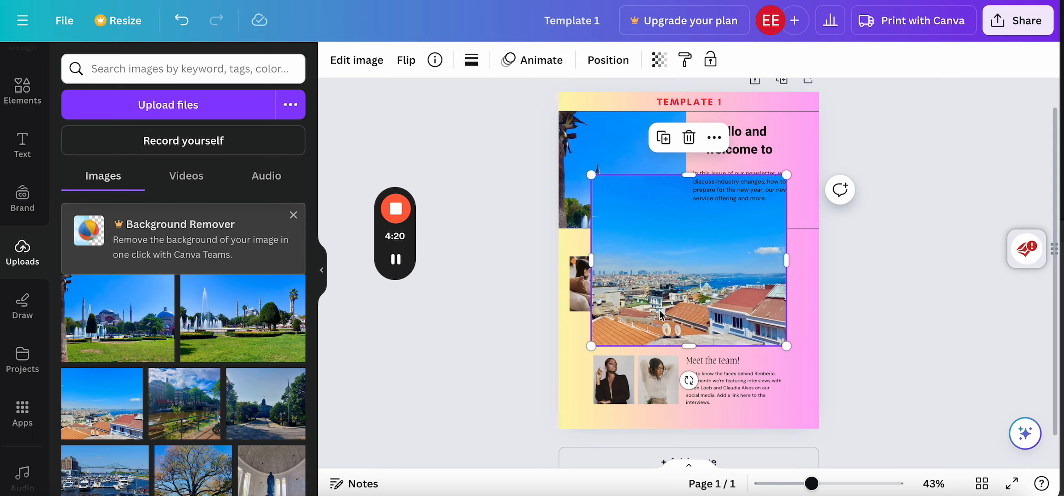
pyautogui.click(578, 292)
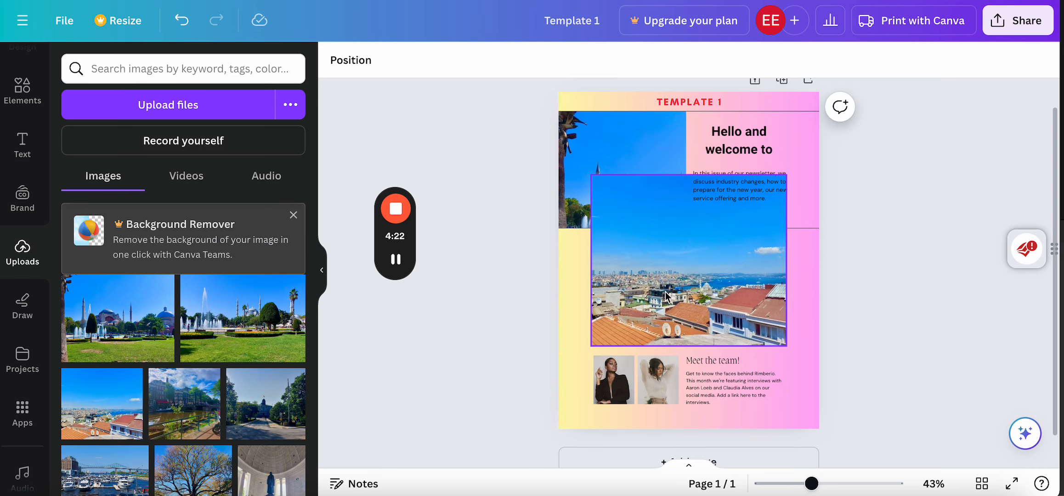
pyautogui.click(615, 290)
pyautogui.moveTo(615, 290); pyautogui.dragTo(584, 294)
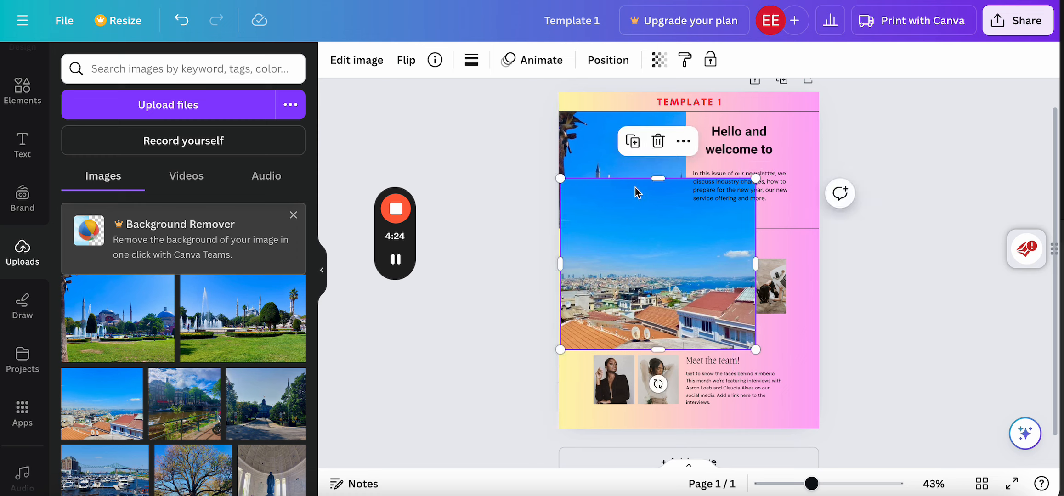
# - Crop the city rooftop photo from above, below and the right so it fits between the divider line and the team section
pyautogui.moveTo(658, 183); pyautogui.dragTo(658, 244)
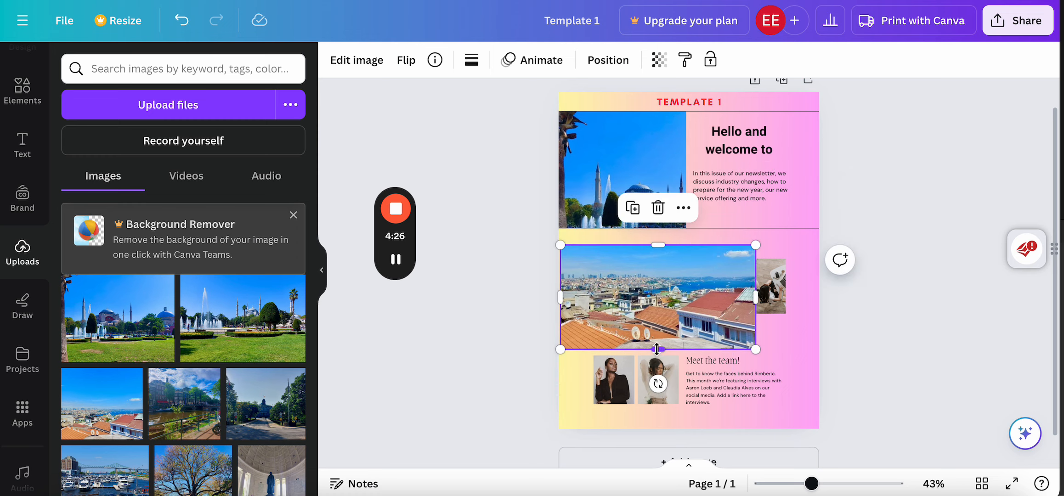
pyautogui.moveTo(658, 349); pyautogui.dragTo(657, 328)
pyautogui.moveTo(752, 291); pyautogui.dragTo(660, 291)
# - Delete the two remaining template photos in the row and widen the city rooftop photo across nearly the full page width
pyautogui.click(697, 289)
pyautogui.press('Delete')
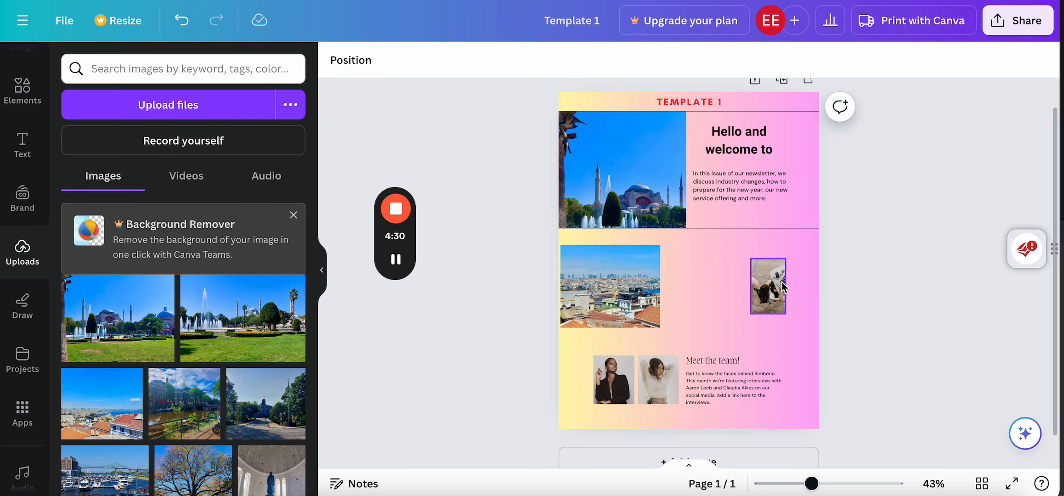
pyautogui.click(776, 289)
pyautogui.press('Delete')
pyautogui.click(634, 297)
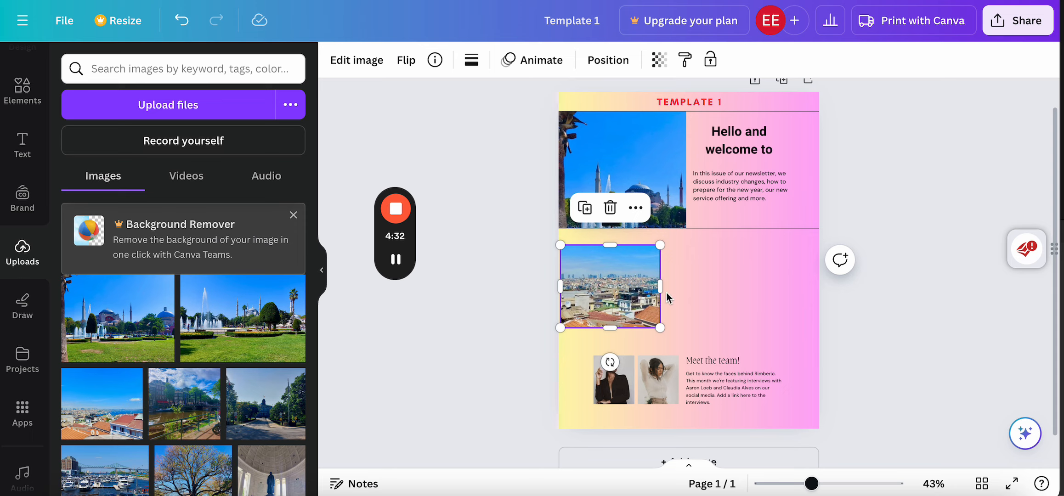
pyautogui.moveTo(661, 288); pyautogui.dragTo(814, 286)
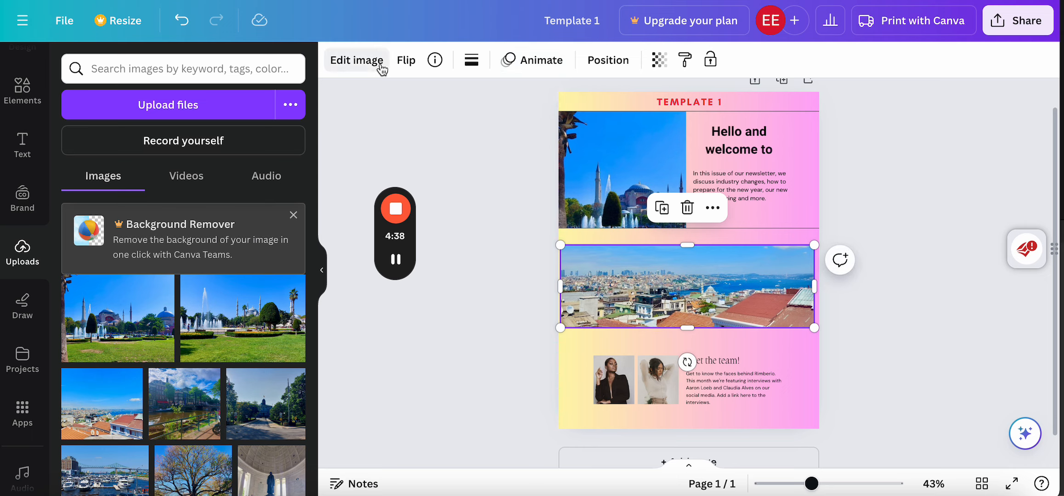
# - Try out several filters on the wide city rooftop photo and apply the Capri filter
pyautogui.click(357, 60)
pyautogui.scroll(-4, 210, 303)
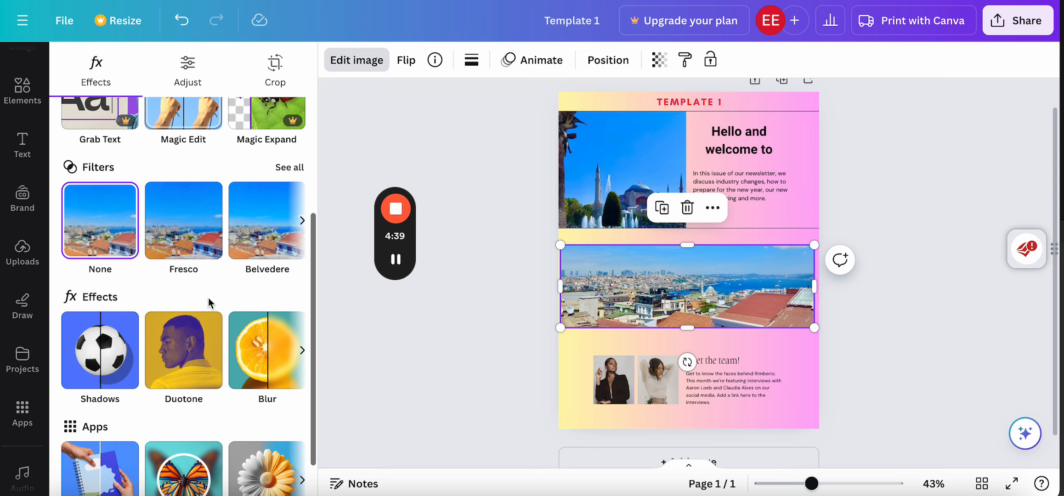
pyautogui.click(193, 242)
pyautogui.click(263, 232)
pyautogui.click(294, 220)
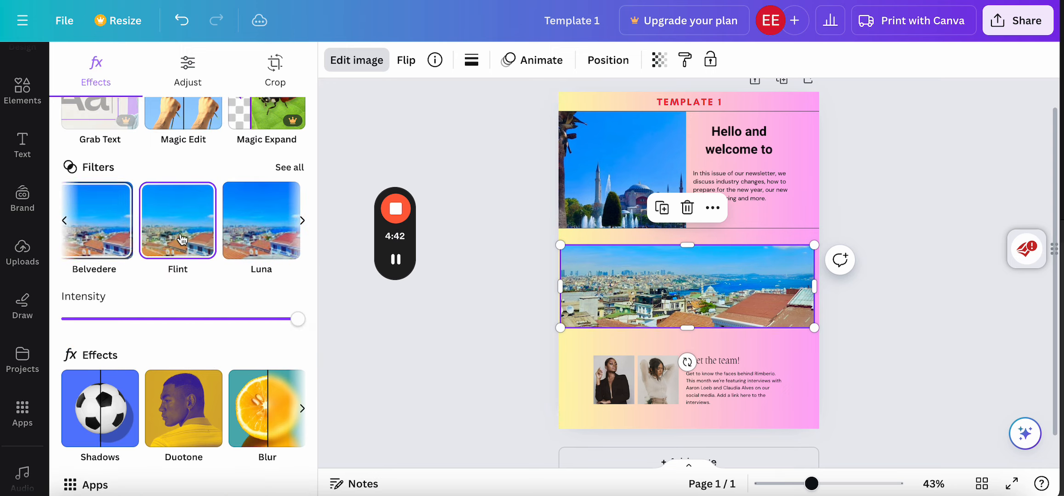
pyautogui.click(239, 236)
pyautogui.scroll(-1, 193, 295)
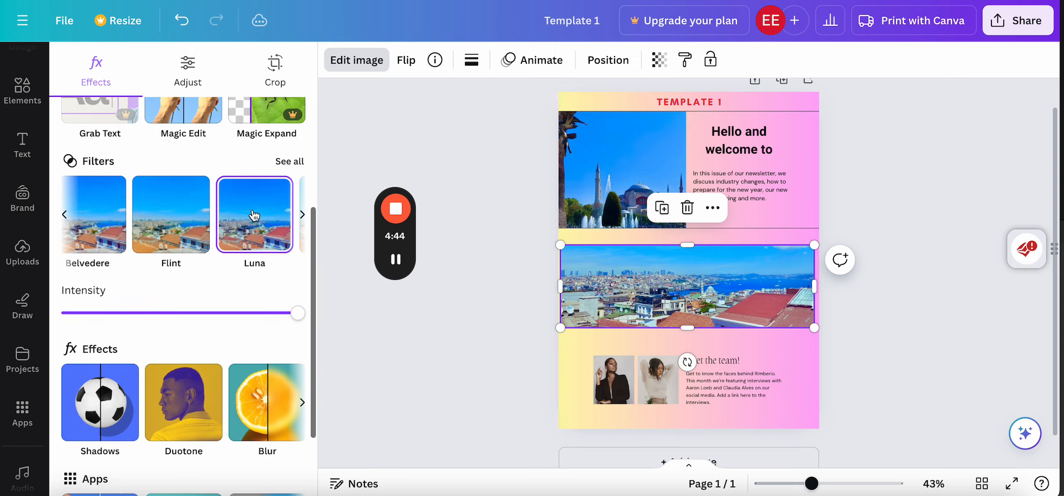
pyautogui.click(301, 216)
pyautogui.click(184, 225)
pyautogui.click(245, 225)
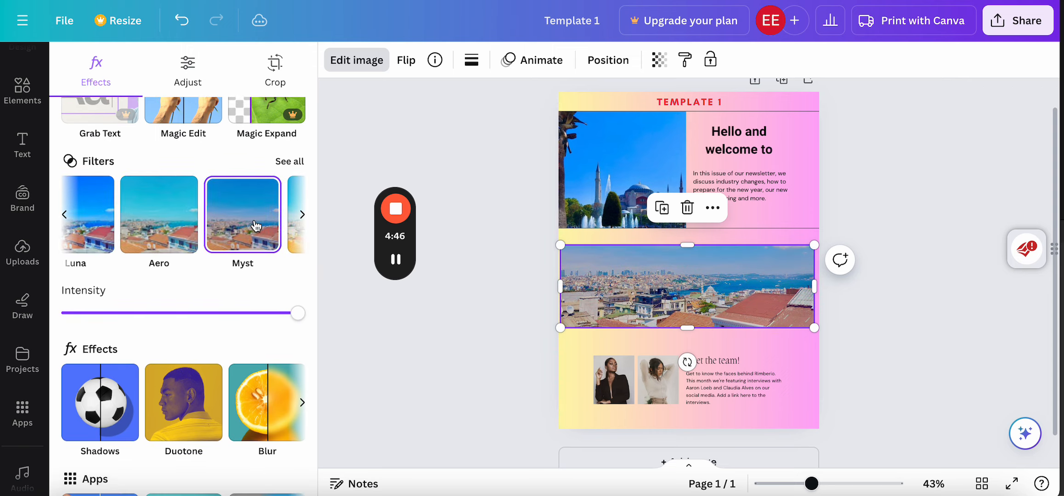
pyautogui.click(202, 225)
pyautogui.click(225, 225)
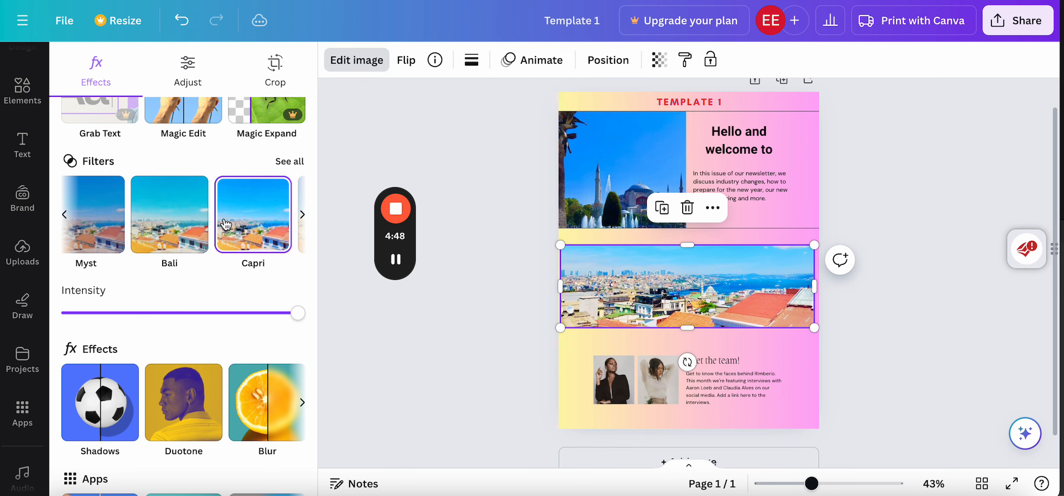
pyautogui.press('Escape')
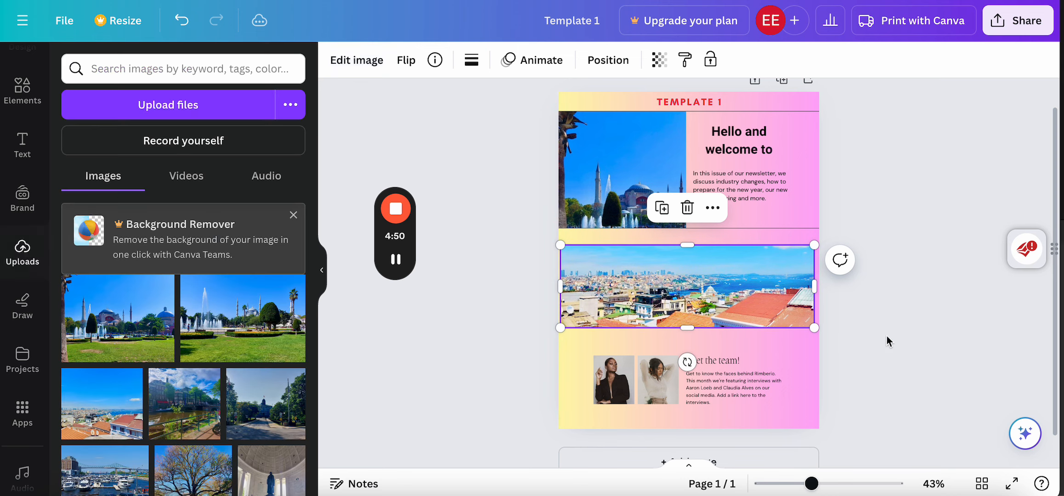
# - Move the two team portraits up and toward the page's left edge, spaced apart beneath the city photo
pyautogui.scroll(-1, 857, 329)
pyautogui.click(615, 365)
pyautogui.moveTo(614, 366); pyautogui.dragTo(582, 355)
pyautogui.click(656, 367)
pyautogui.moveTo(655, 367); pyautogui.dragTo(632, 356)
# - Move the "Meet the team!" heading and its paragraph up and left, aligned with each other beside the portraits
pyautogui.click(702, 334)
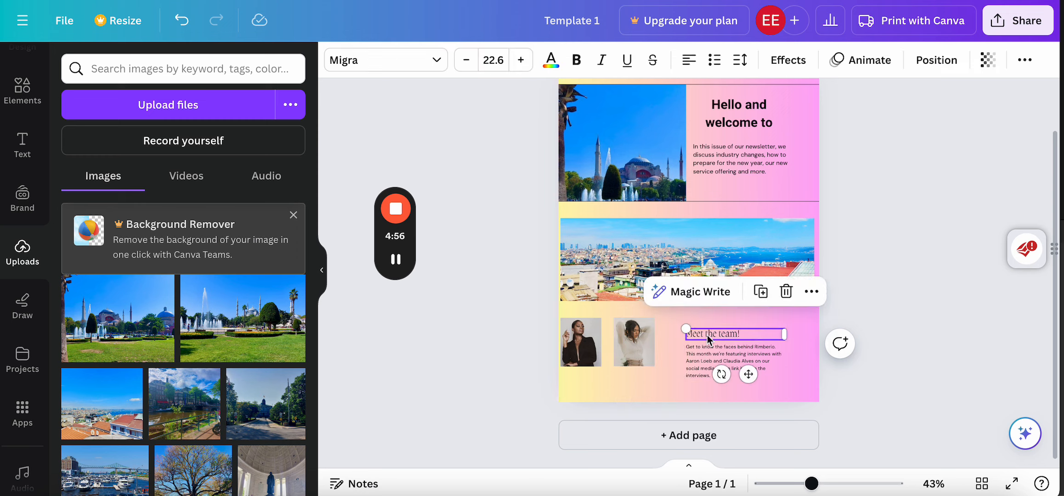
pyautogui.moveTo(703, 334); pyautogui.dragTo(692, 322)
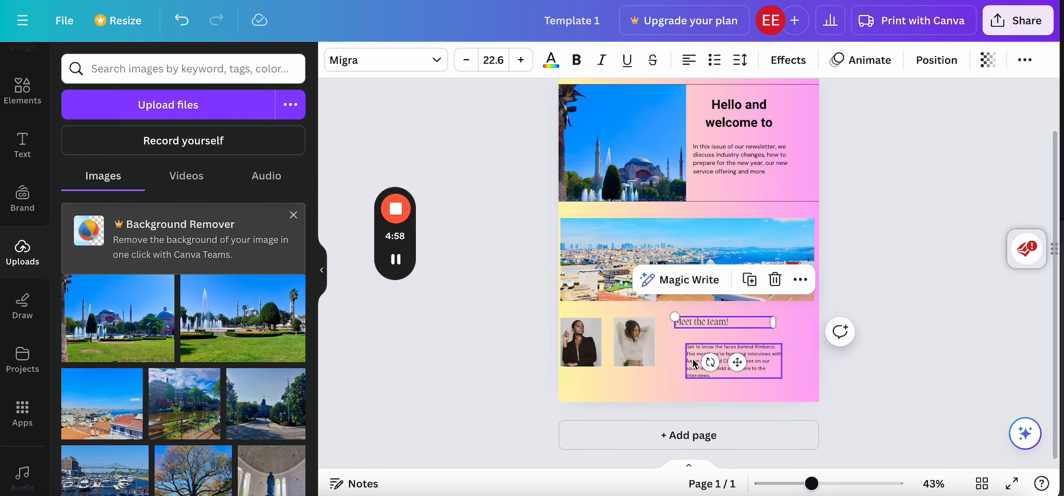
pyautogui.moveTo(694, 358); pyautogui.dragTo(680, 347)
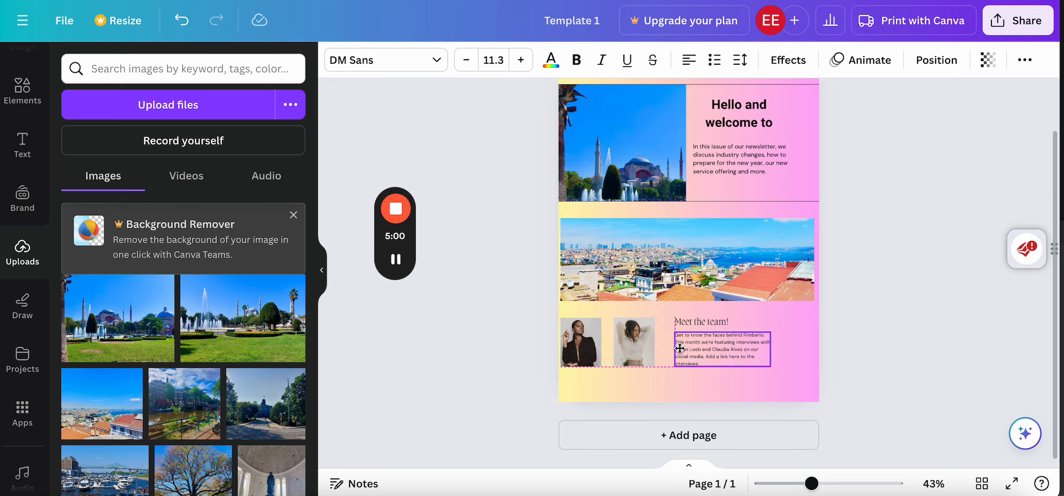
pyautogui.click(619, 387)
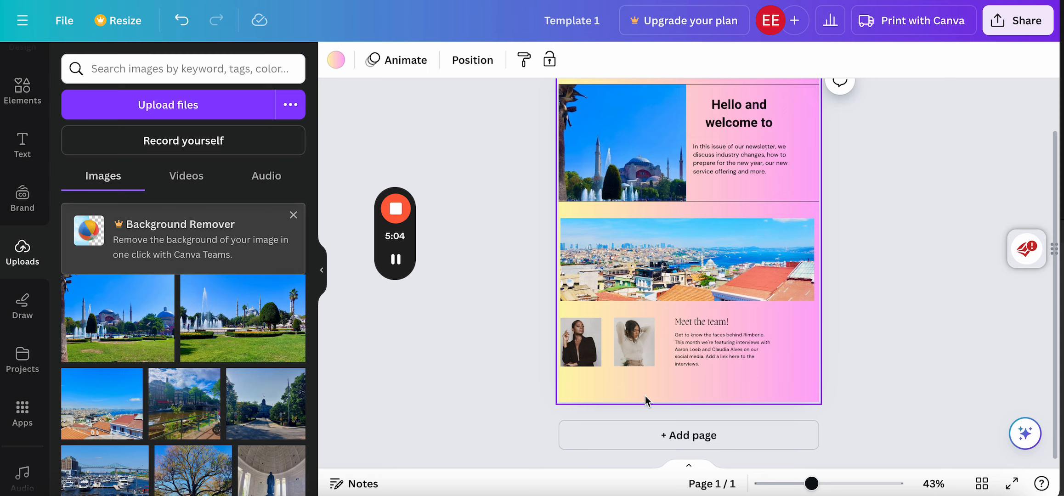
# - Add a heading text box and place it at the foot of the page below the team section
pyautogui.click(22, 146)
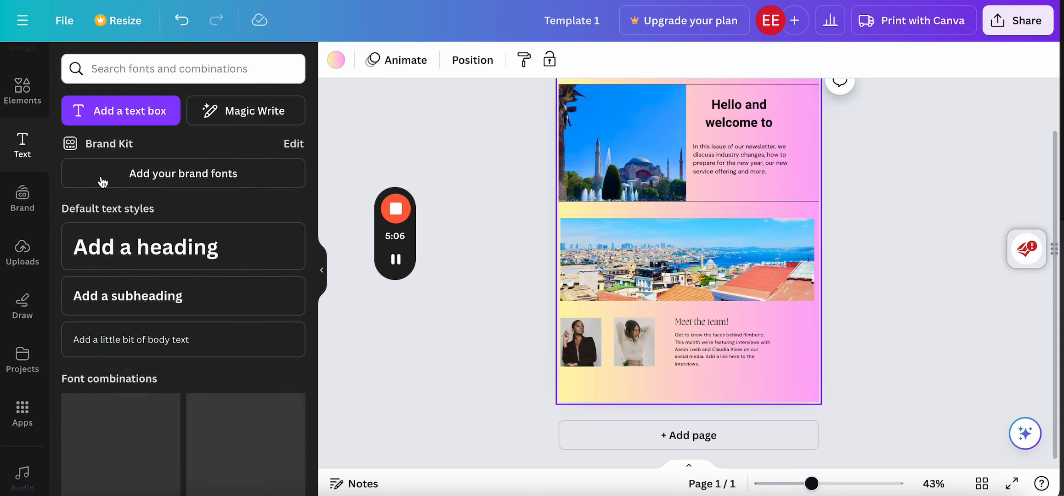
pyautogui.click(146, 254)
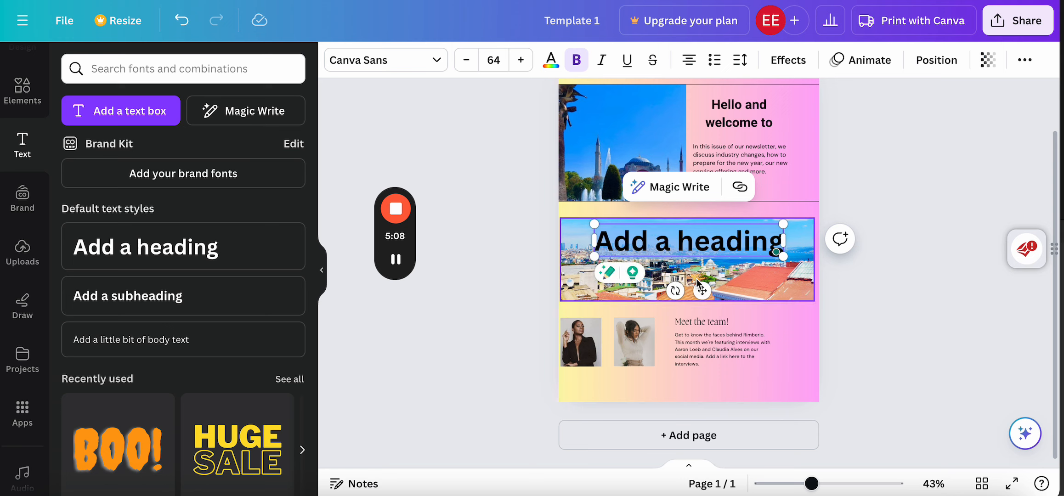
pyautogui.moveTo(703, 293); pyautogui.dragTo(699, 434)
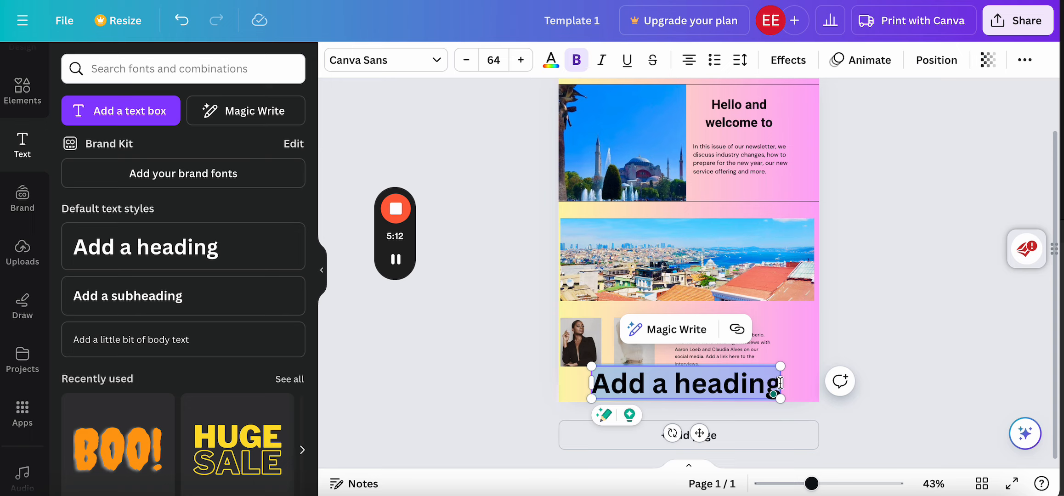
# - Replace the new heading's placeholder text with "google.com"
pyautogui.click(650, 385)
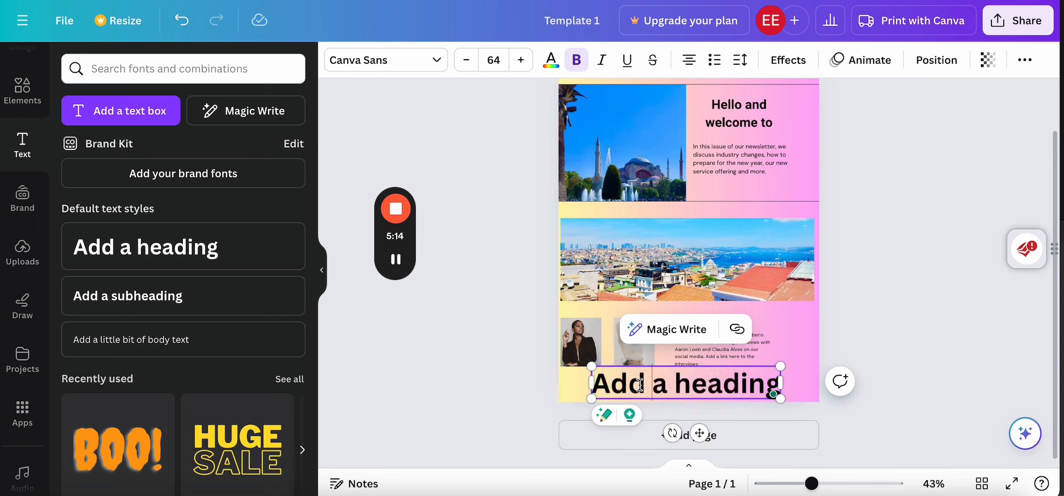
pyautogui.moveTo(597, 383); pyautogui.dragTo(761, 385)
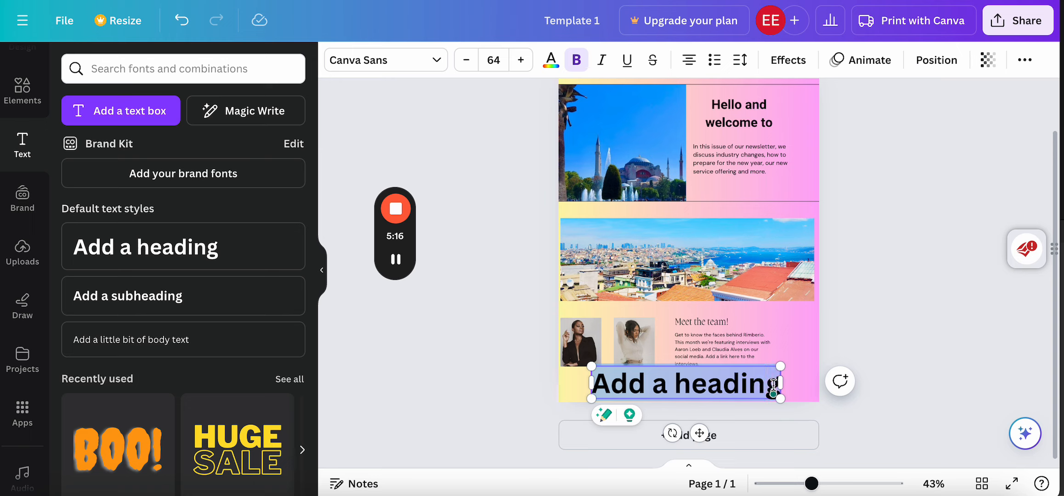
pyautogui.press('BackSpace')
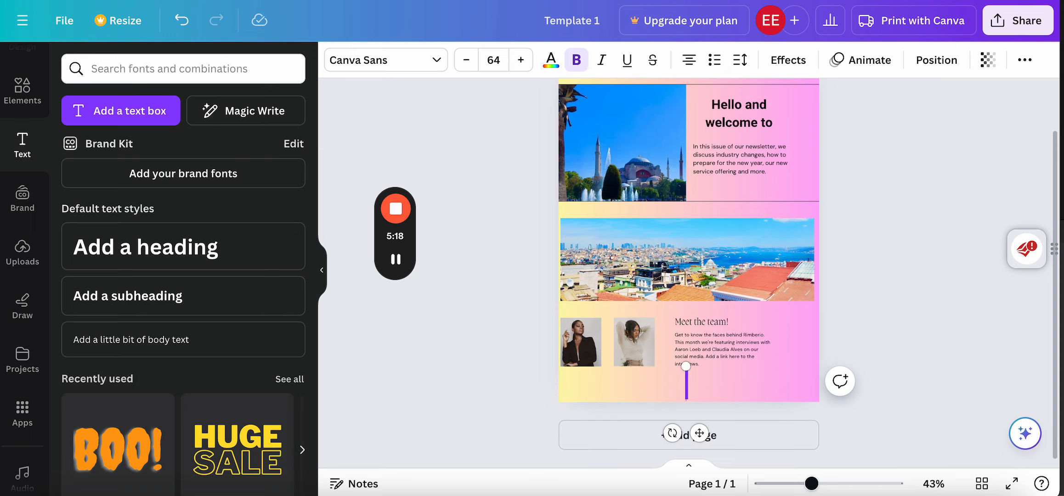
pyautogui.write('google.com')
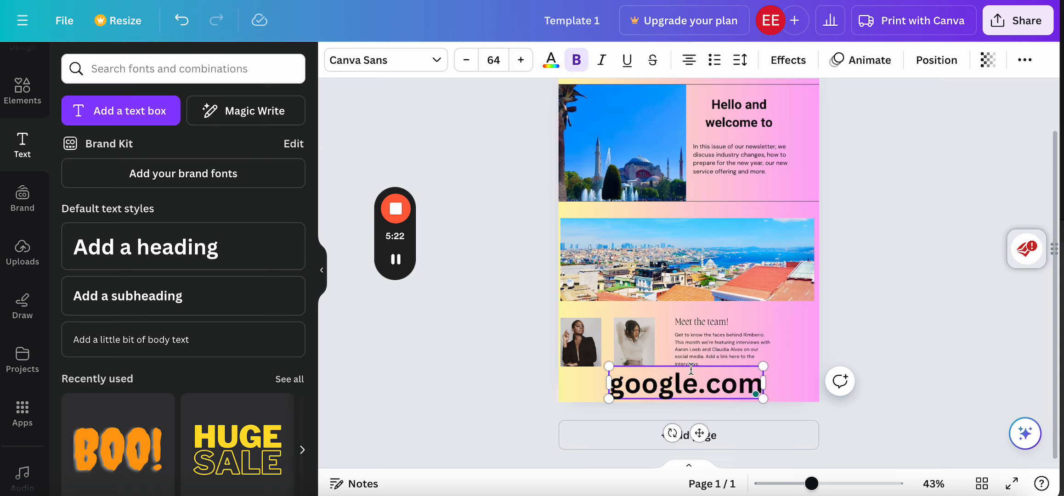
# - Reduce the font size of the google.com text to 49
pyautogui.moveTo(619, 380); pyautogui.dragTo(761, 381)
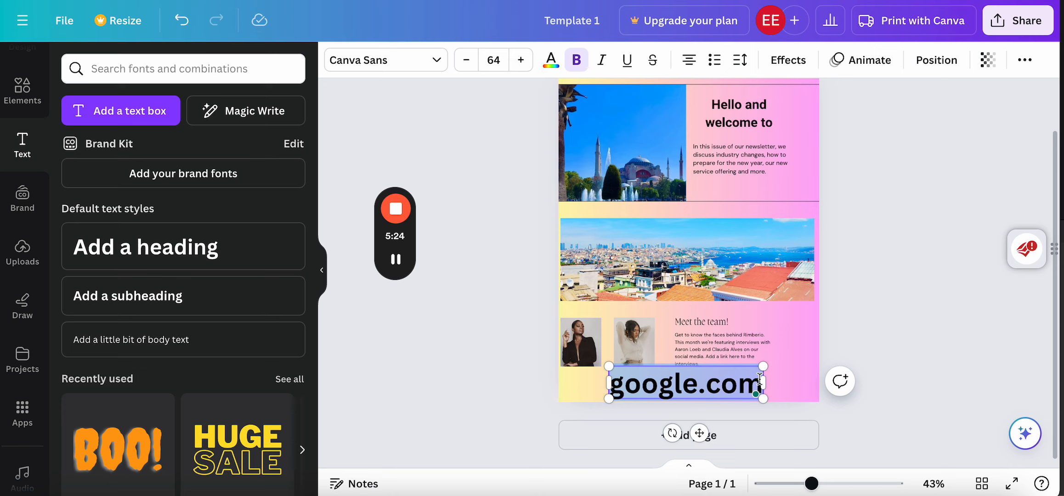
pyautogui.click(466, 63)
pyautogui.click(465, 62)
pyautogui.click(465, 62)
pyautogui.click(465, 62)
pyautogui.click(466, 62)
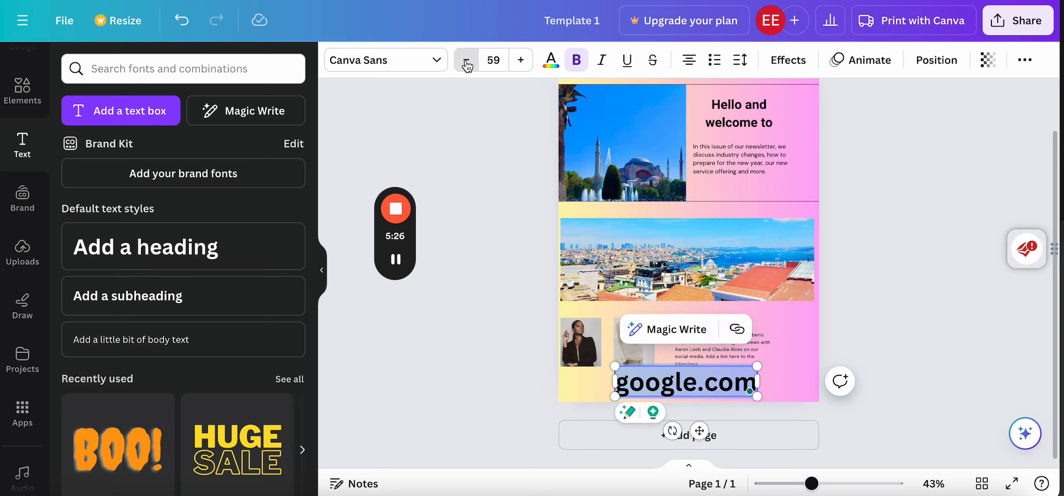
pyautogui.click(465, 62)
pyautogui.doubleClick(466, 62)
pyautogui.doubleClick(466, 62)
pyautogui.doubleClick(466, 62)
pyautogui.click(466, 62)
pyautogui.doubleClick(465, 62)
# - Set the google.com text's font to Roboto and its color to the default solid pink
pyautogui.click(436, 60)
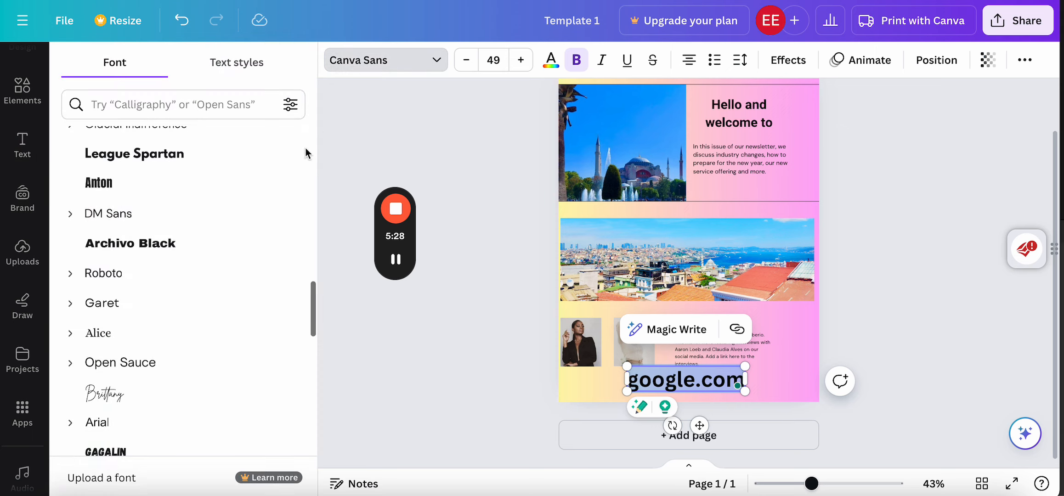
pyautogui.click(122, 274)
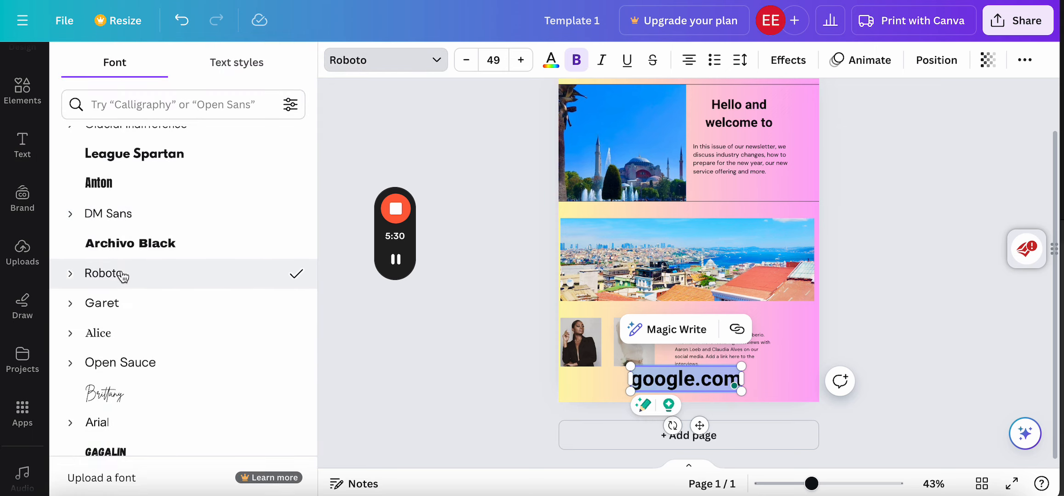
pyautogui.click(551, 61)
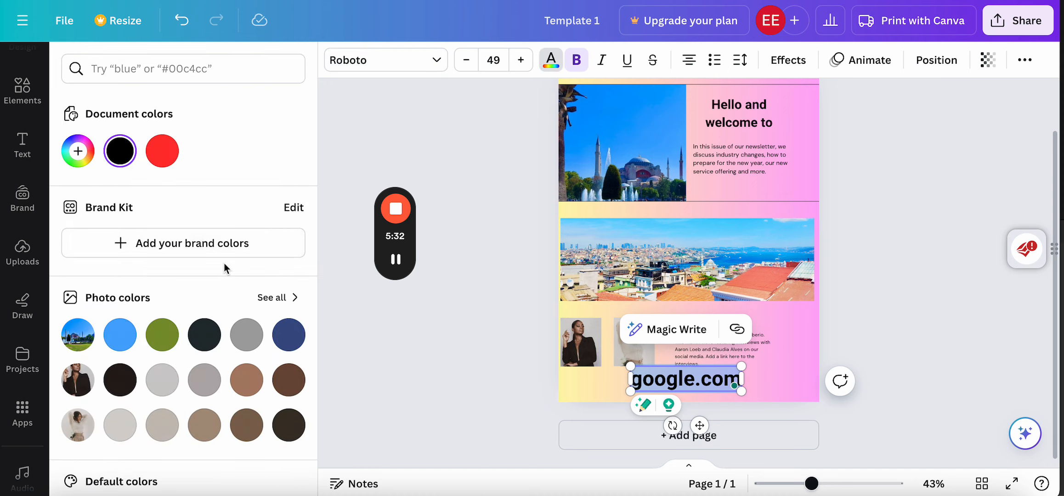
pyautogui.scroll(-5, 189, 278)
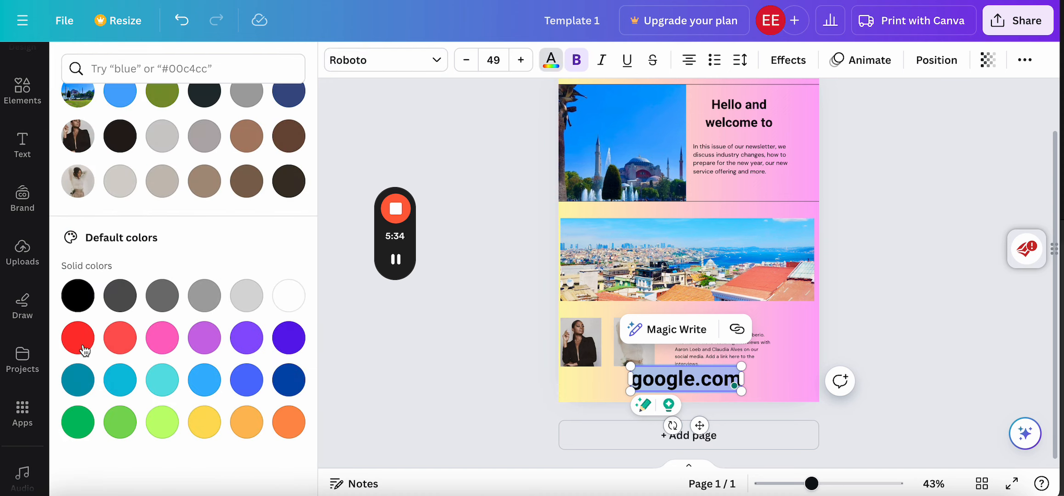
pyautogui.click(162, 344)
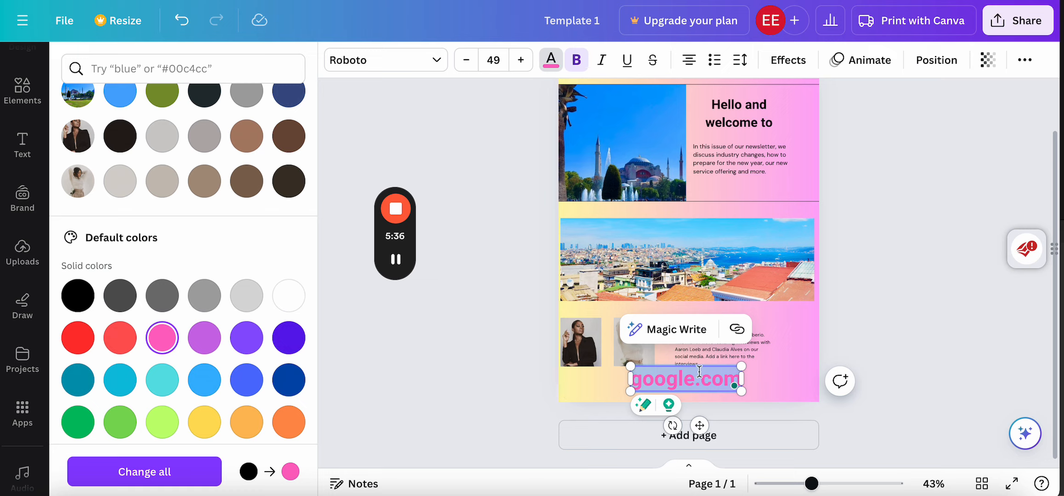
# - Move the google.com text slightly lower, clear of the team section, and reduce its font size to 33
pyautogui.moveTo(698, 427); pyautogui.dragTo(691, 436)
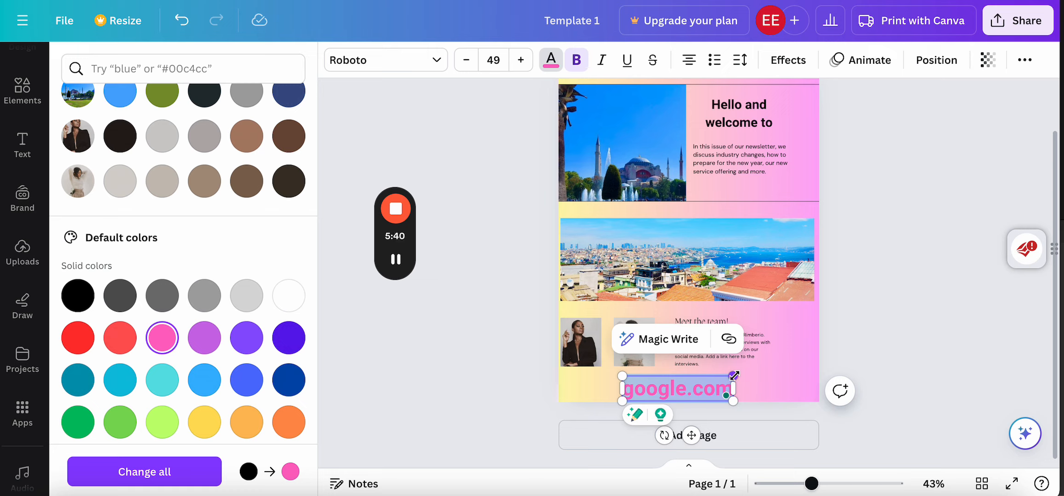
pyautogui.click(465, 64)
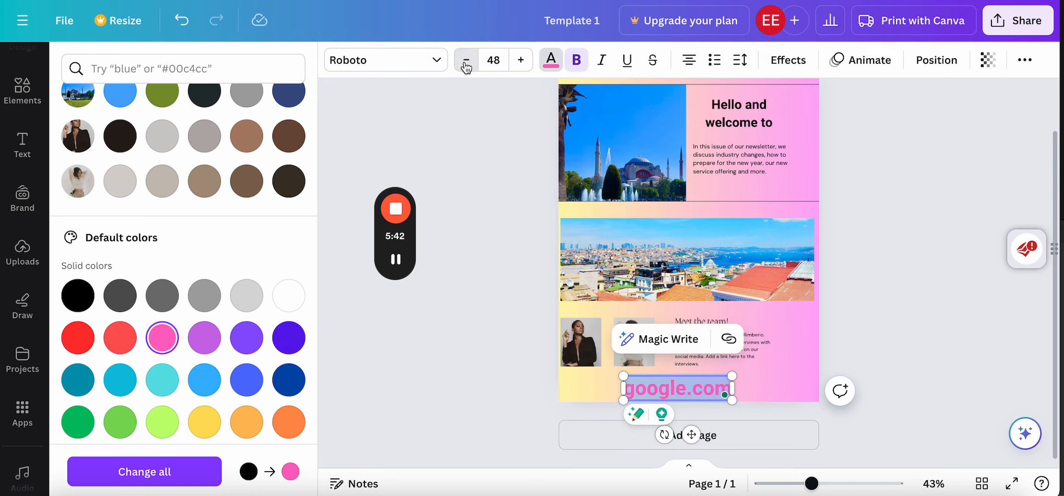
pyautogui.click(465, 64)
pyautogui.click(466, 65)
pyautogui.click(465, 64)
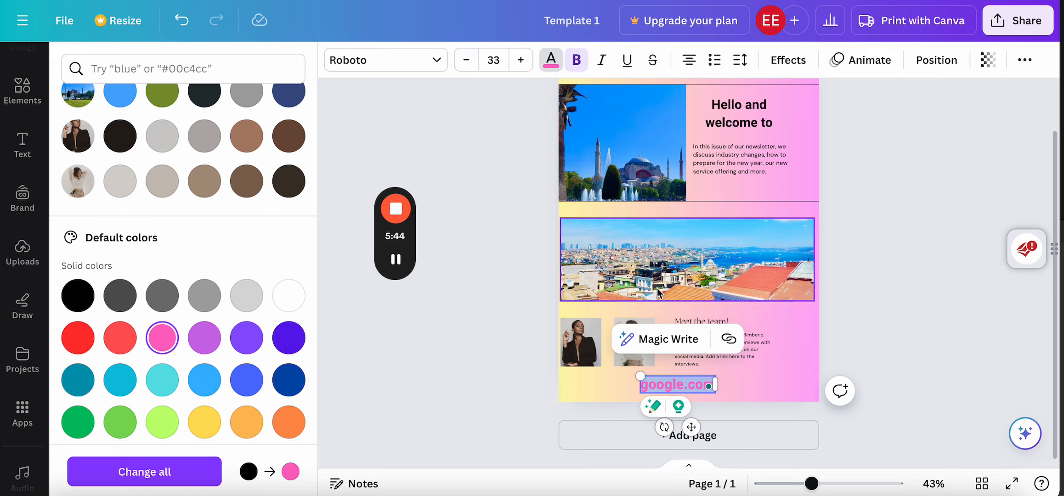
# - Move the google.com text slightly lower on the page and apply the Outline text effect to it
pyautogui.moveTo(694, 426); pyautogui.dragTo(692, 434)
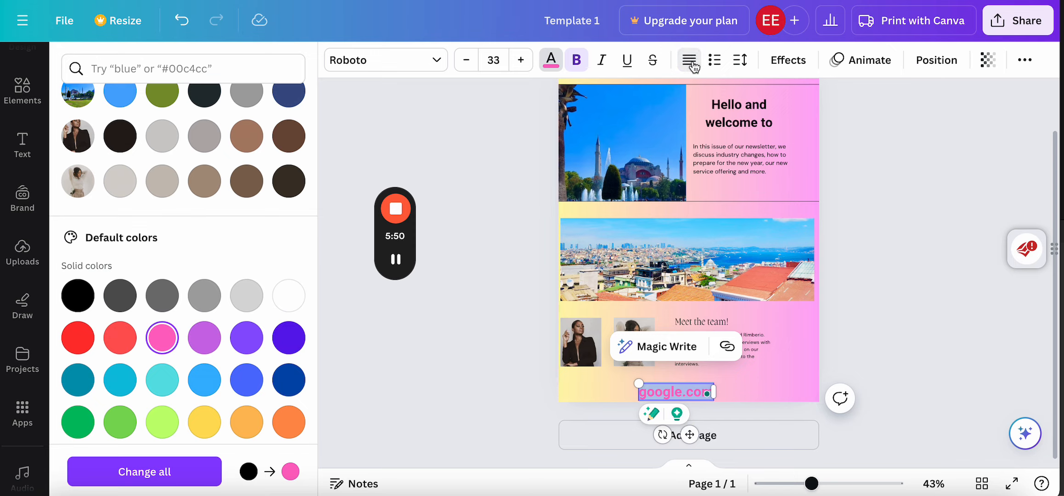
pyautogui.click(797, 67)
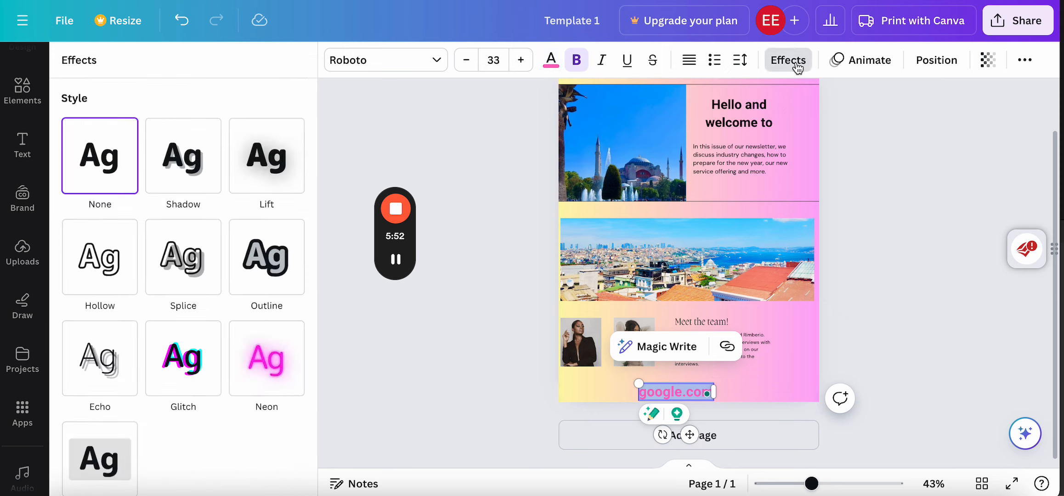
pyautogui.click(186, 258)
pyautogui.click(259, 271)
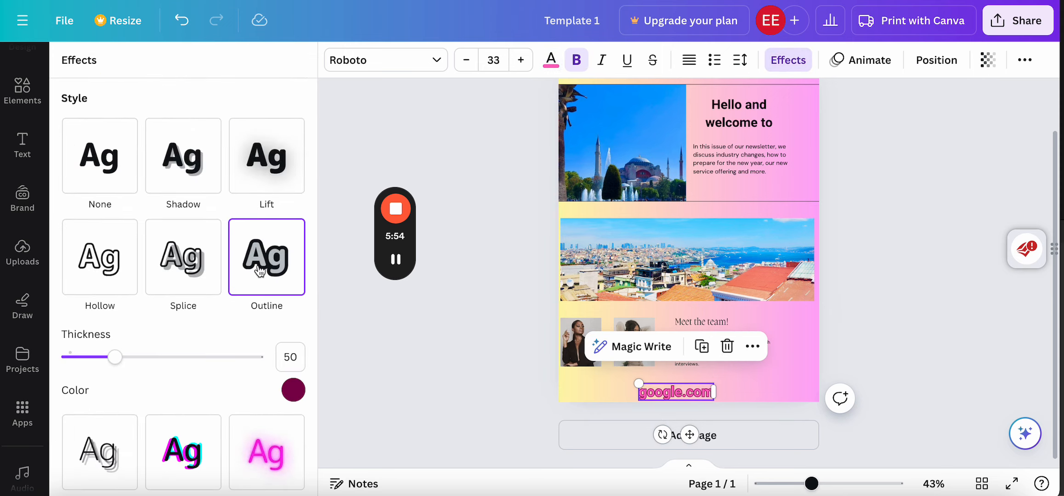
pyautogui.press('Escape')
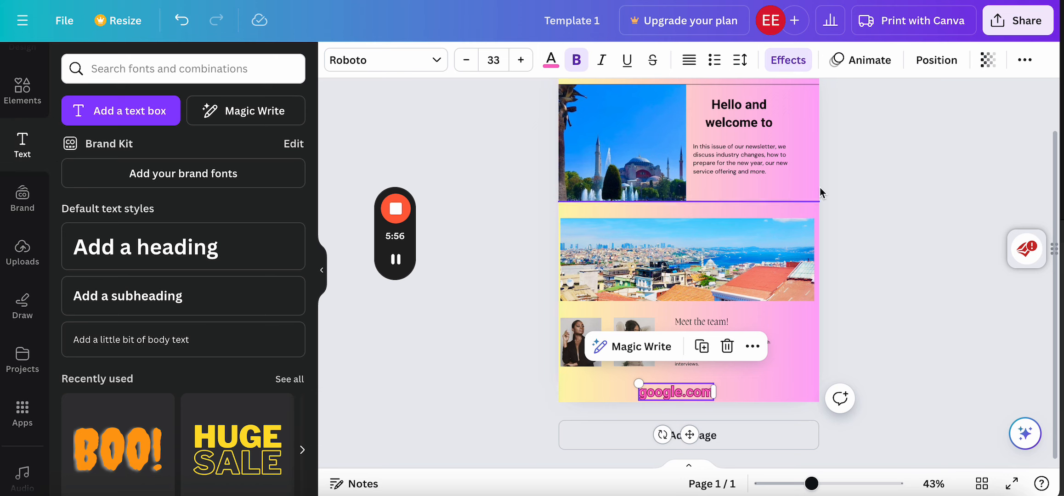
pyautogui.scroll(2, 831, 160)
pyautogui.scroll(1, 830, 159)
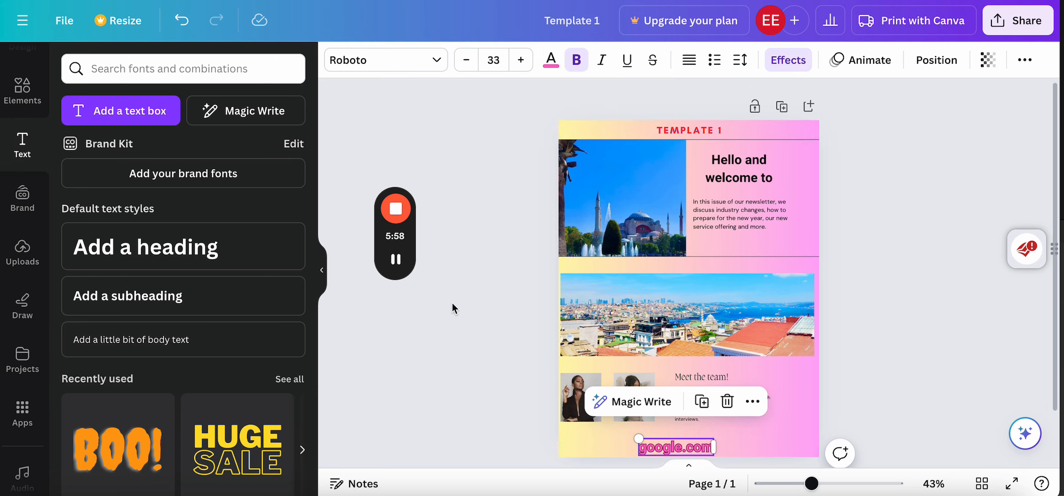
# - Add the note "newsletter design" to page 1 and close the notes
pyautogui.click(347, 483)
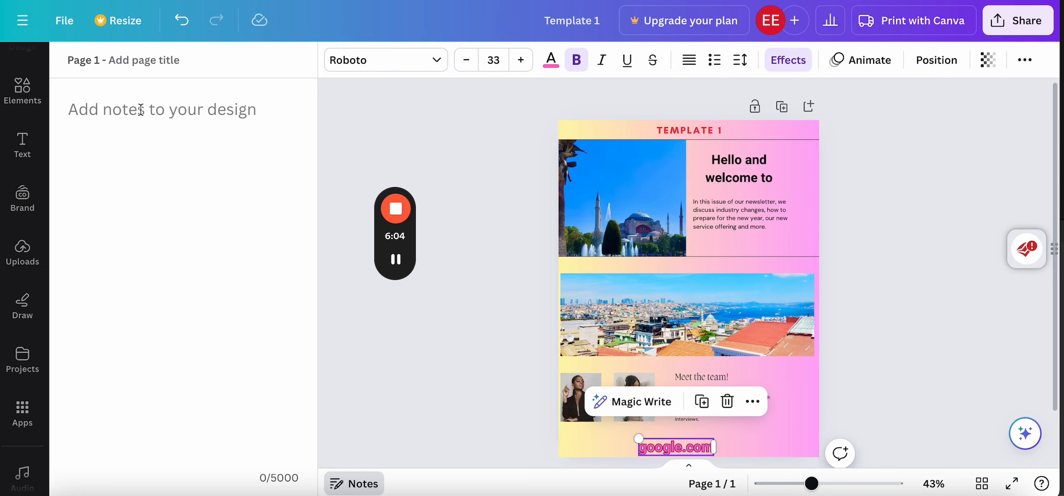
pyautogui.write('newsletter')
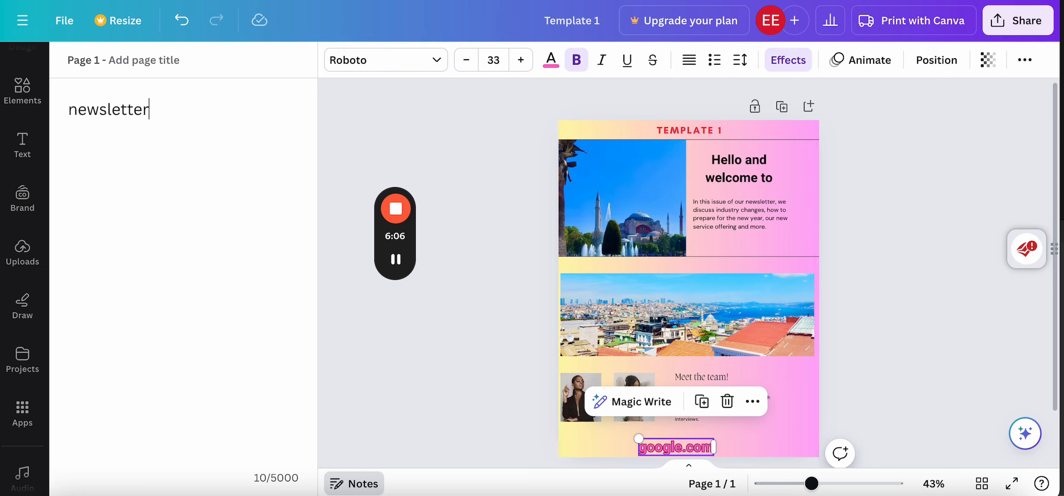
pyautogui.write(' design')
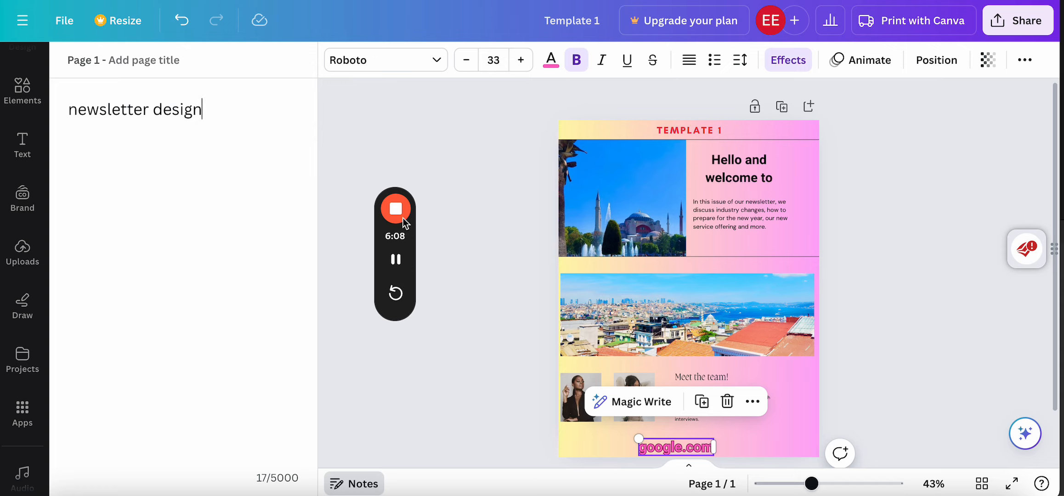
pyautogui.click(362, 146)
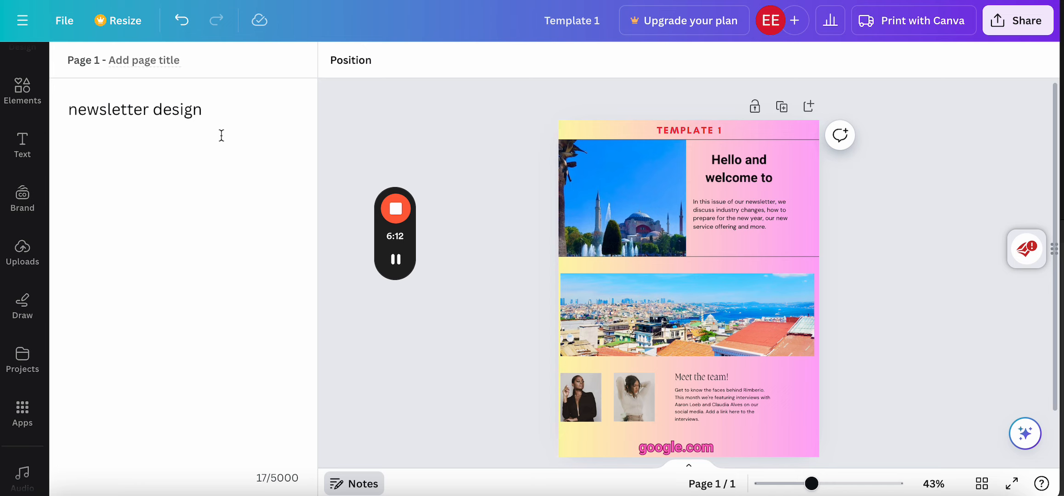
pyautogui.click(356, 486)
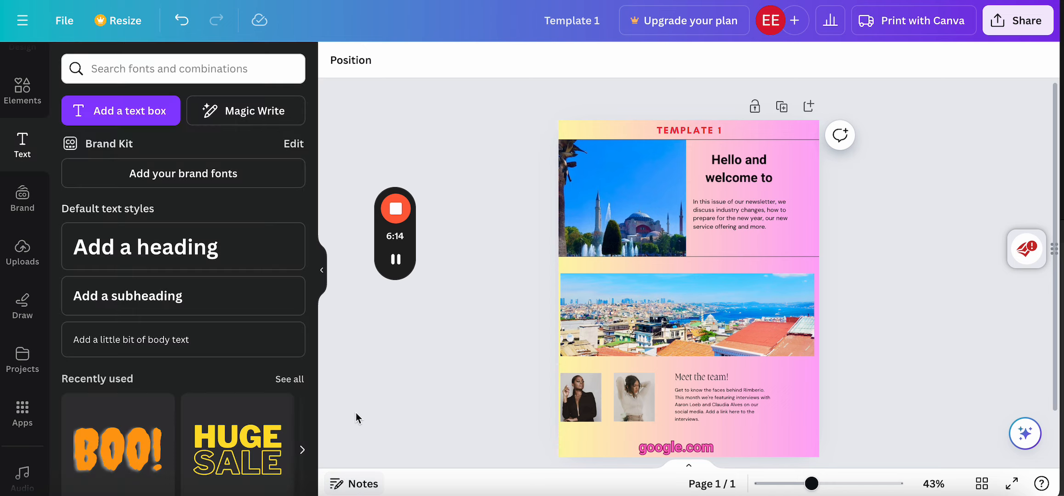
pyautogui.click(356, 483)
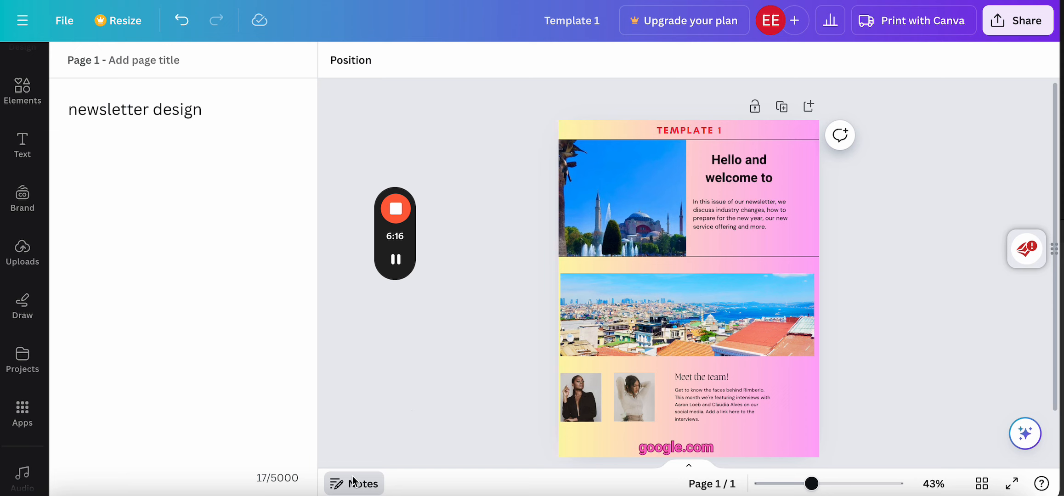
pyautogui.click(353, 482)
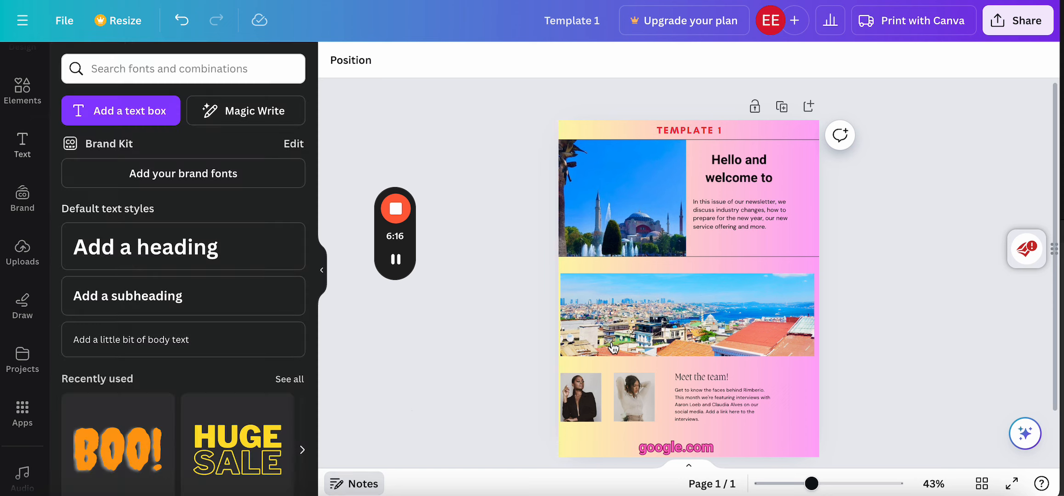
# - Duplicate the newsletter page and select the intro paragraph on the copy
pyautogui.click(782, 110)
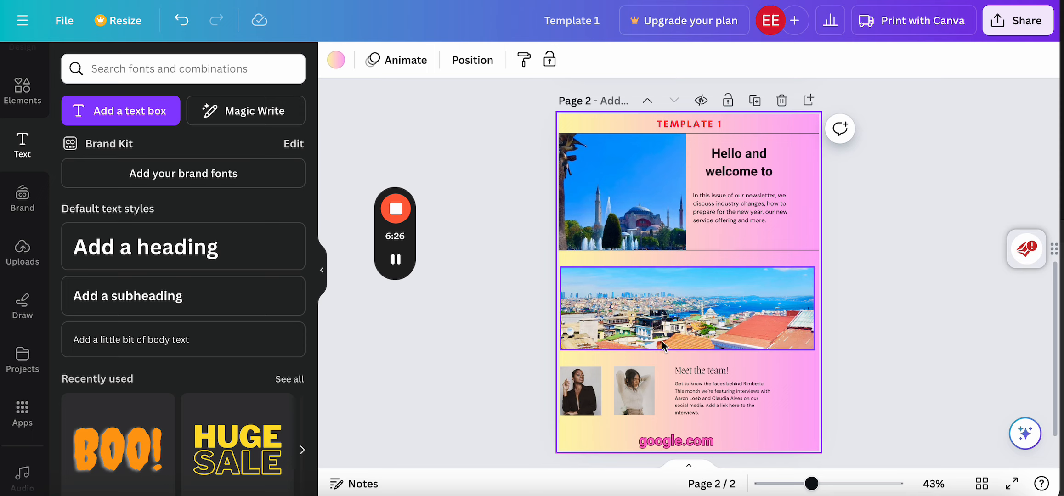
pyautogui.click(740, 177)
pyautogui.click(589, 218)
pyautogui.click(745, 211)
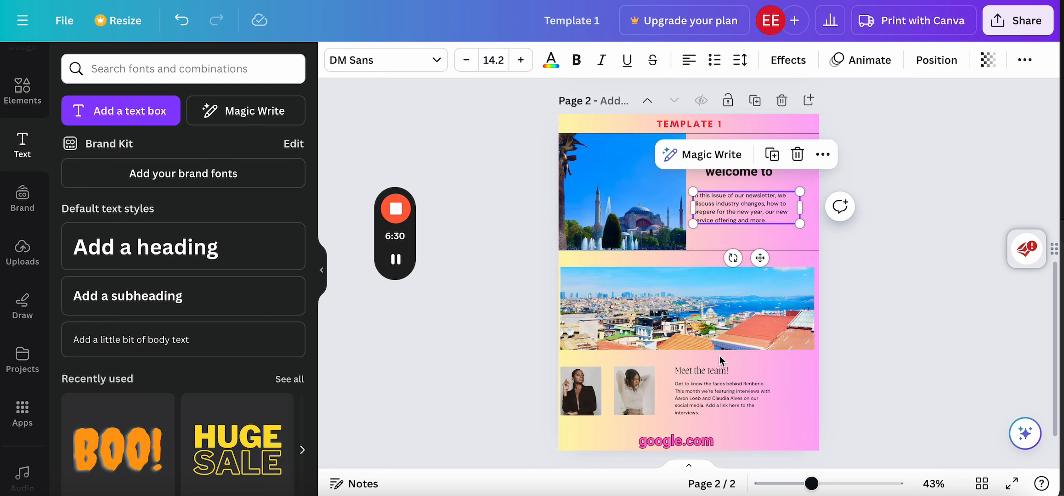
pyautogui.scroll(1, 722, 344)
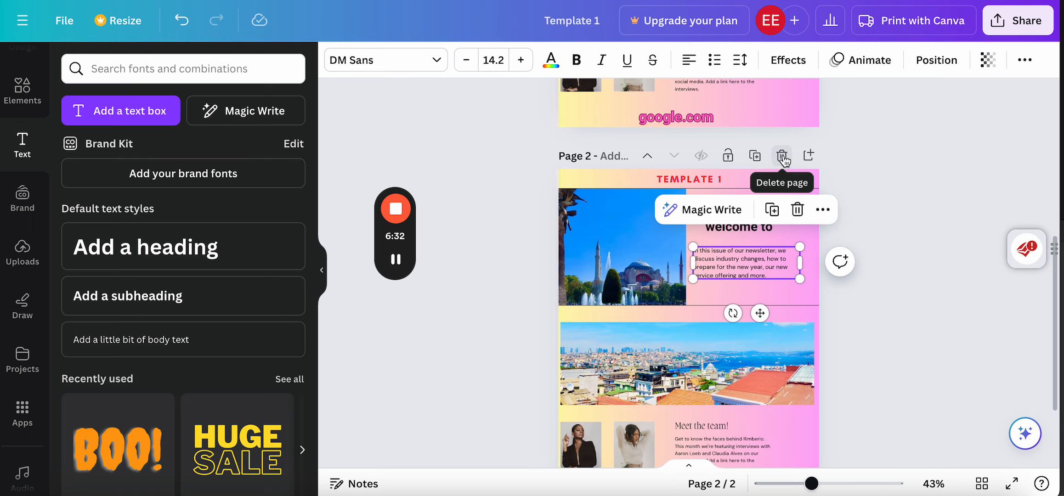
# - Add a blank page after page 2 and delete it again
pyautogui.click(808, 157)
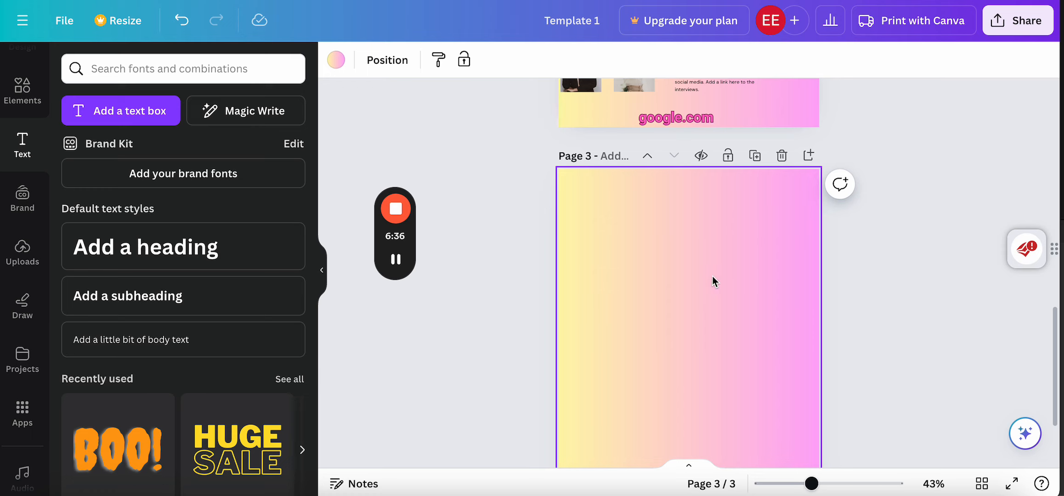
pyautogui.scroll(-2, 709, 289)
pyautogui.scroll(3, 709, 289)
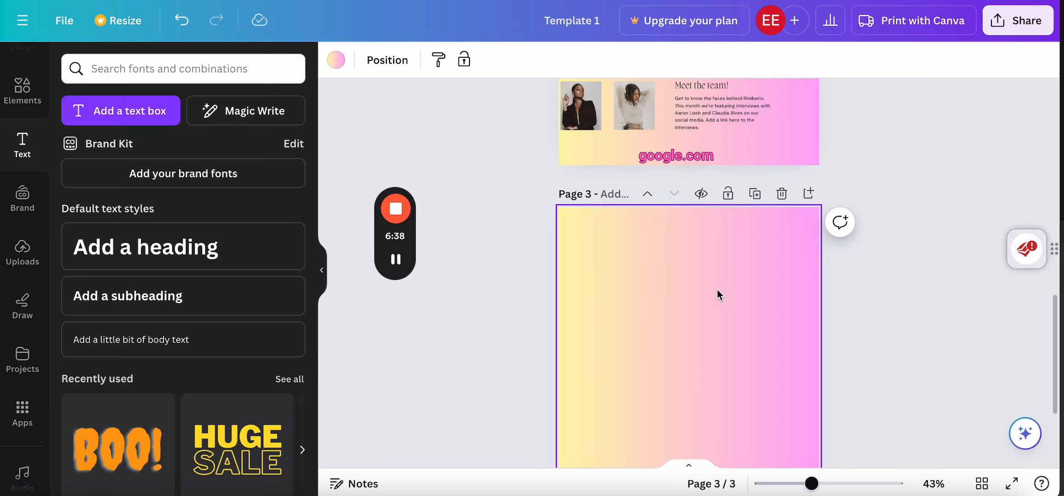
pyautogui.click(789, 198)
pyautogui.scroll(3, 770, 190)
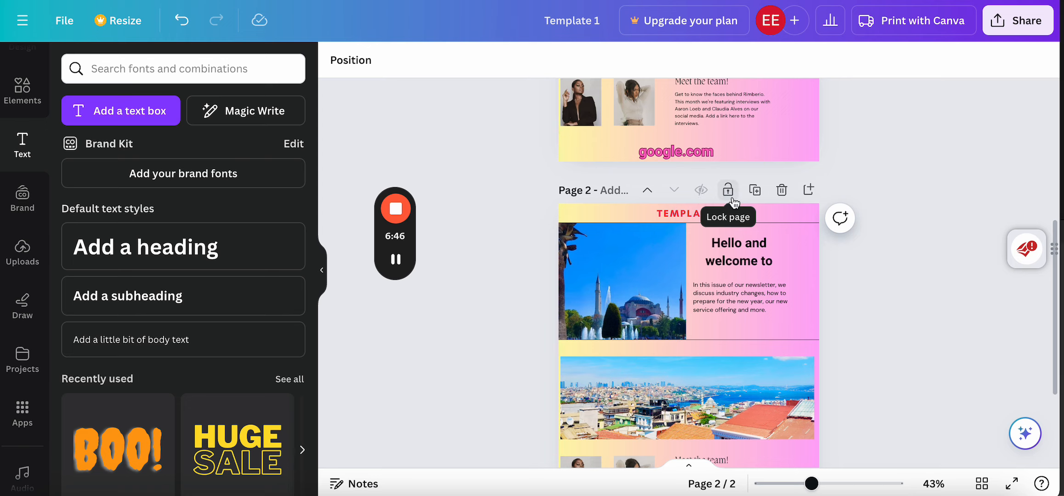
# - Review both newsletter pages at 33% zoom and in grid view
pyautogui.scroll(-3, 720, 296)
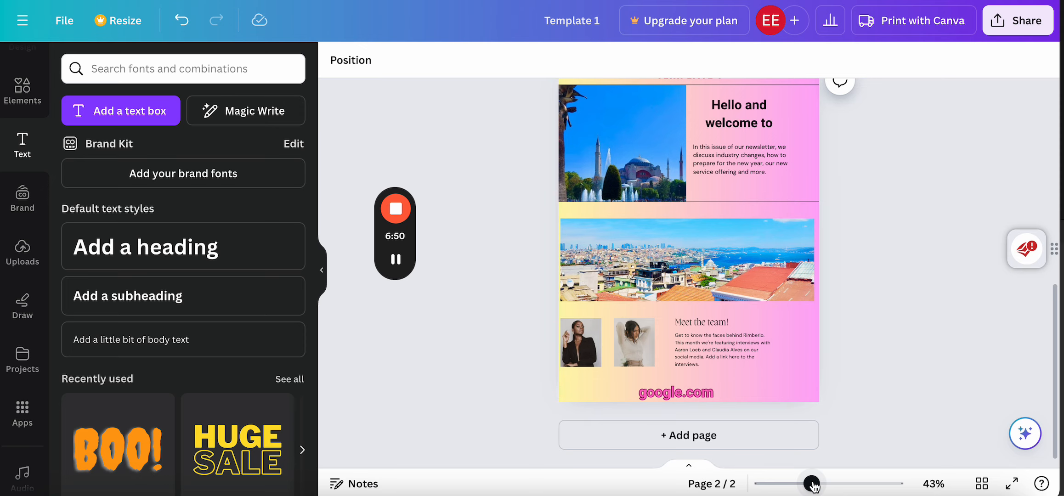
pyautogui.moveTo(813, 486)
pyautogui.mouseDown()
pyautogui.moveTo(850, 485)
pyautogui.moveTo(803, 484)
pyautogui.mouseUp()
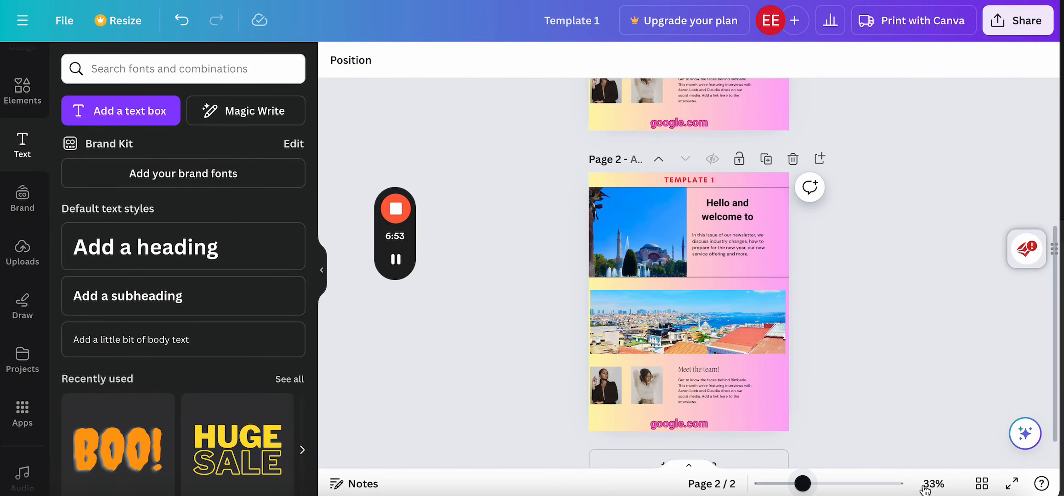
pyautogui.click(981, 487)
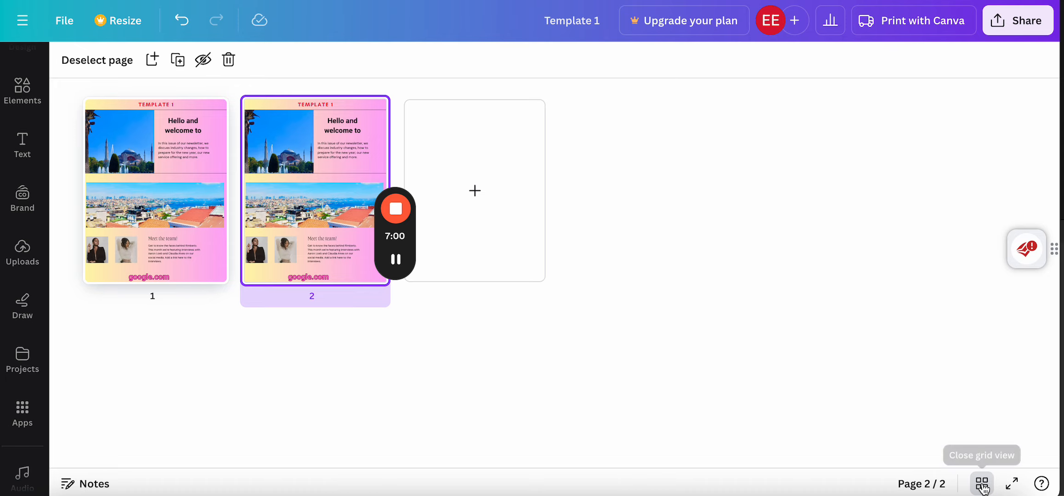
pyautogui.click(981, 484)
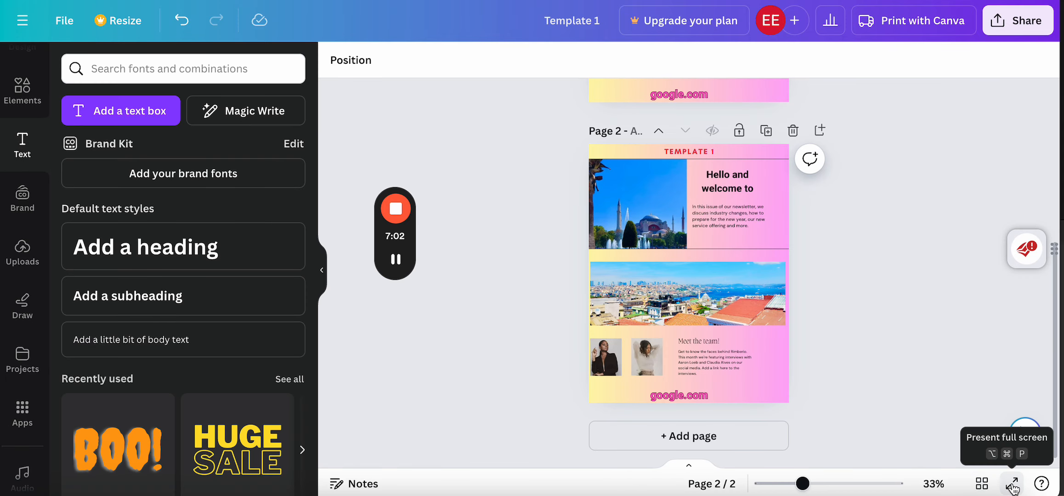
pyautogui.scroll(6, 856, 198)
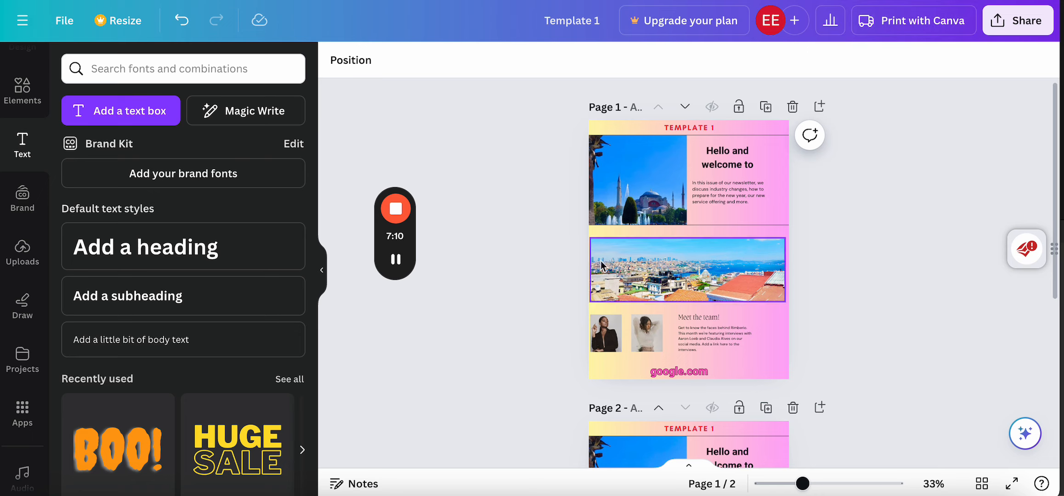
pyautogui.scroll(-4, 541, 333)
pyautogui.scroll(4, 541, 336)
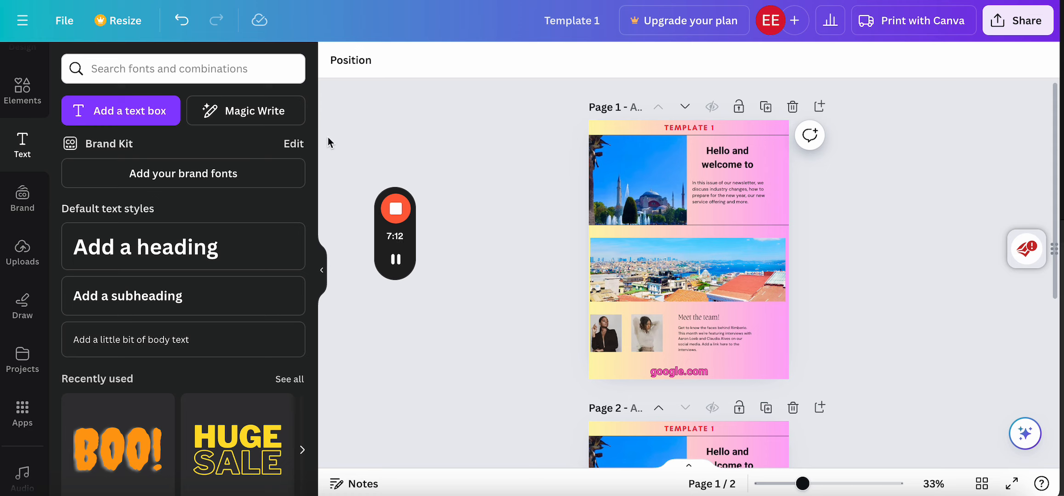
# - Save the newsletter design
pyautogui.click(64, 22)
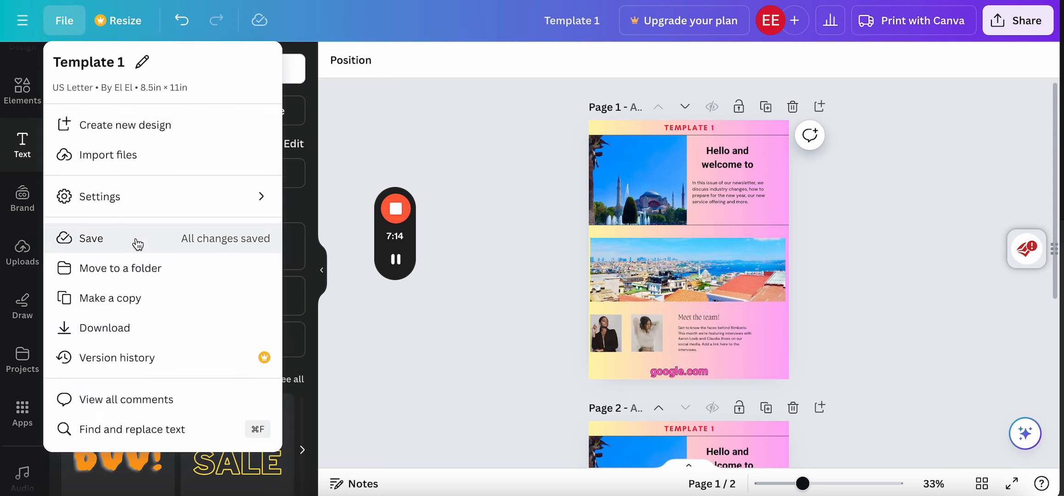
pyautogui.click(96, 243)
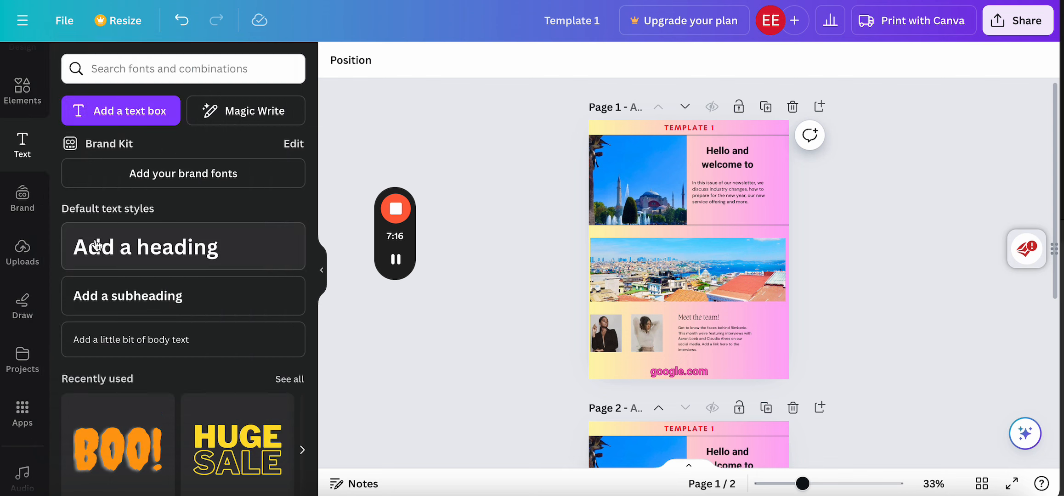
pyautogui.click(76, 29)
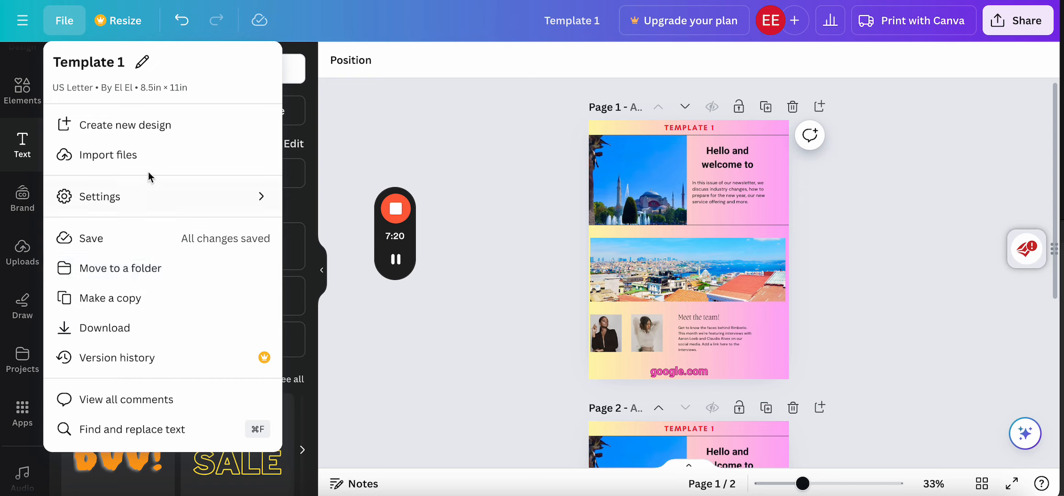
pyautogui.click(113, 330)
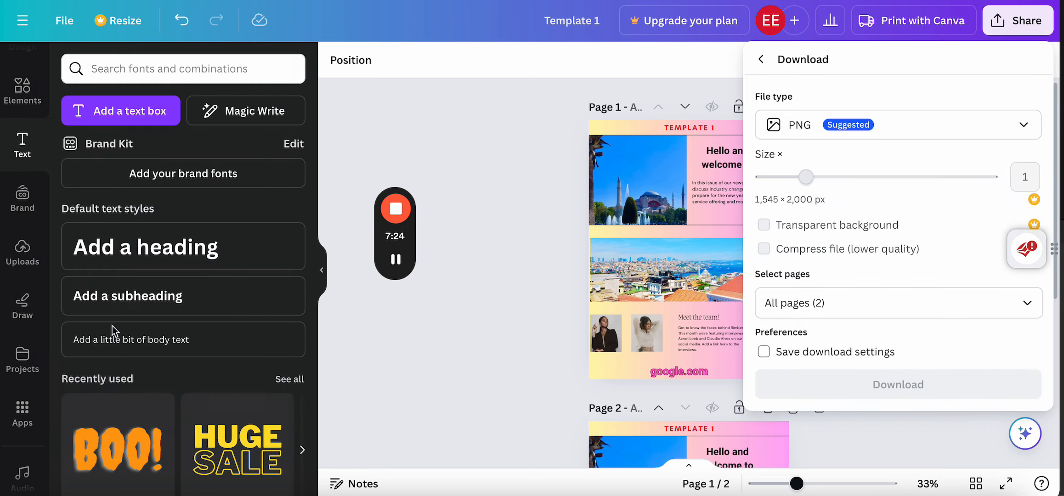
pyautogui.scroll(-2, 881, 201)
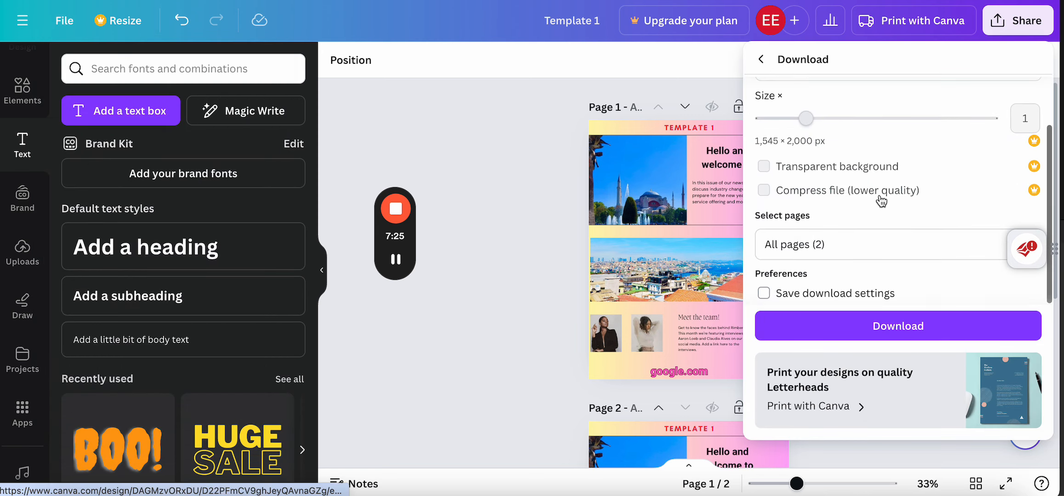
pyautogui.click(871, 241)
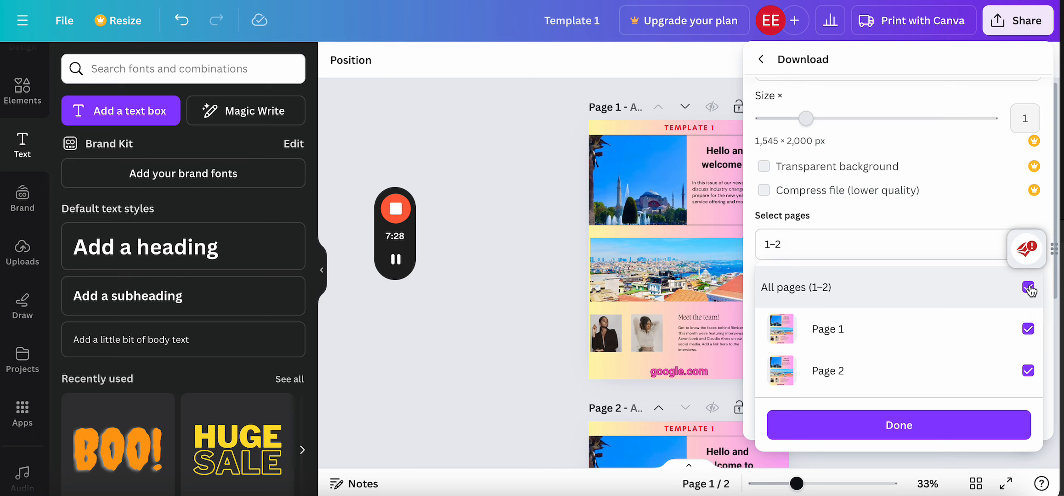
pyautogui.moveTo(1029, 258); pyautogui.dragTo(1018, 109)
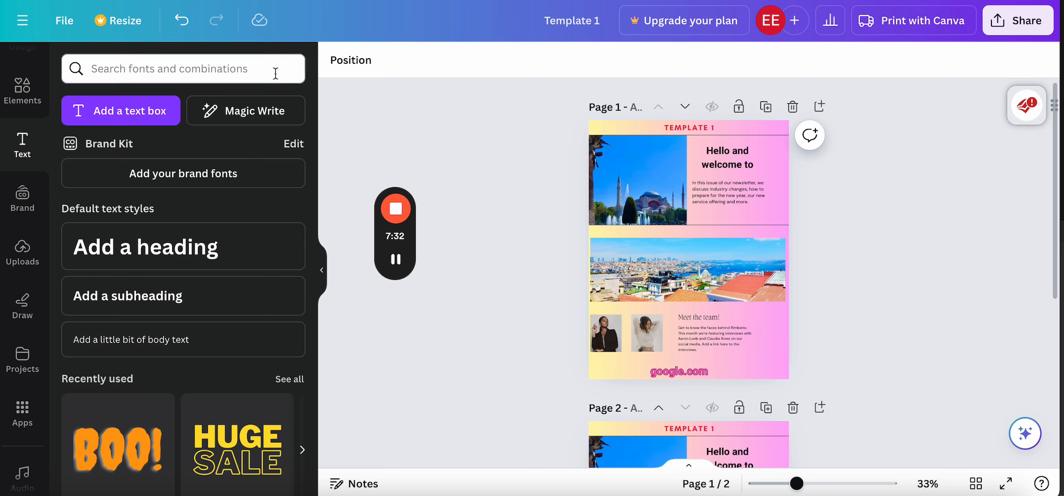
# - Download only page 1 of the newsletter as a PNG file
pyautogui.click(64, 20)
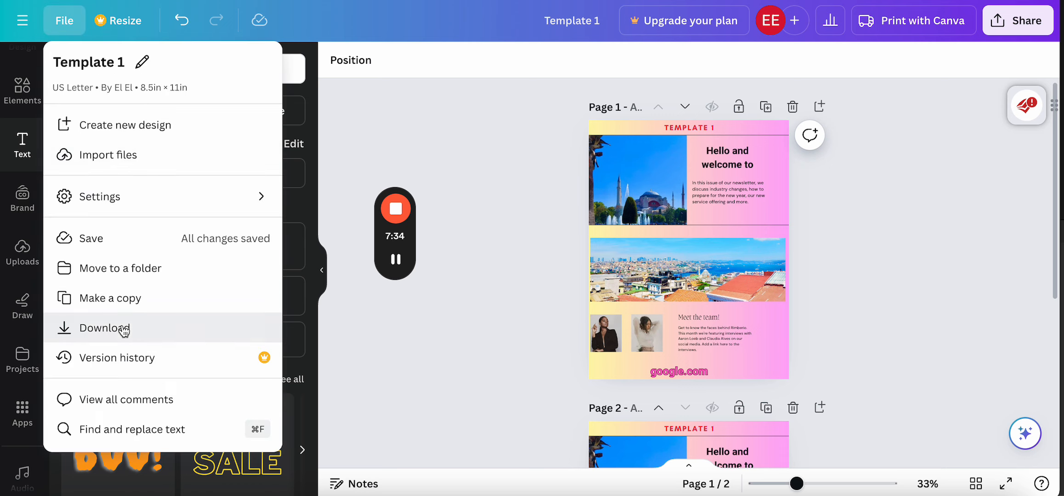
pyautogui.click(105, 328)
pyautogui.scroll(-2, 854, 288)
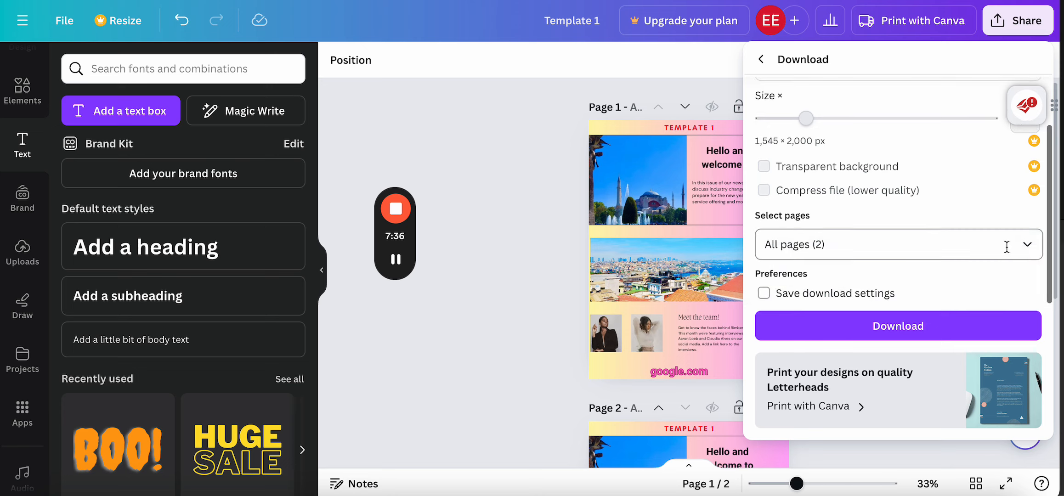
pyautogui.click(1024, 244)
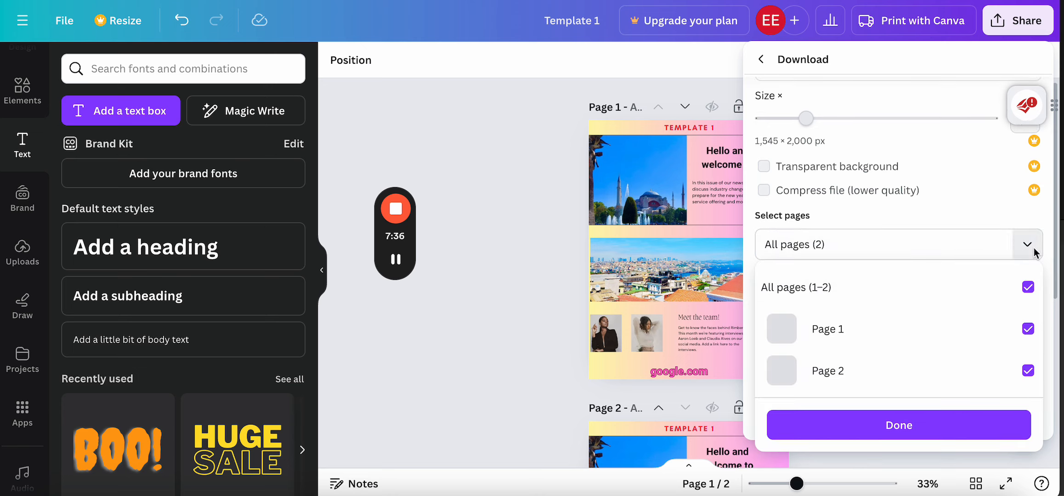
pyautogui.click(1029, 288)
pyautogui.click(1027, 329)
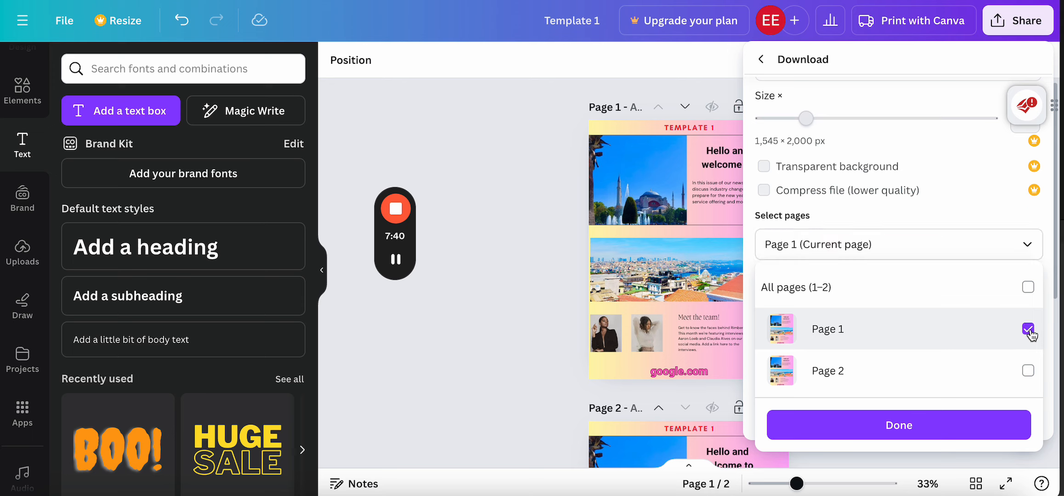
pyautogui.click(942, 428)
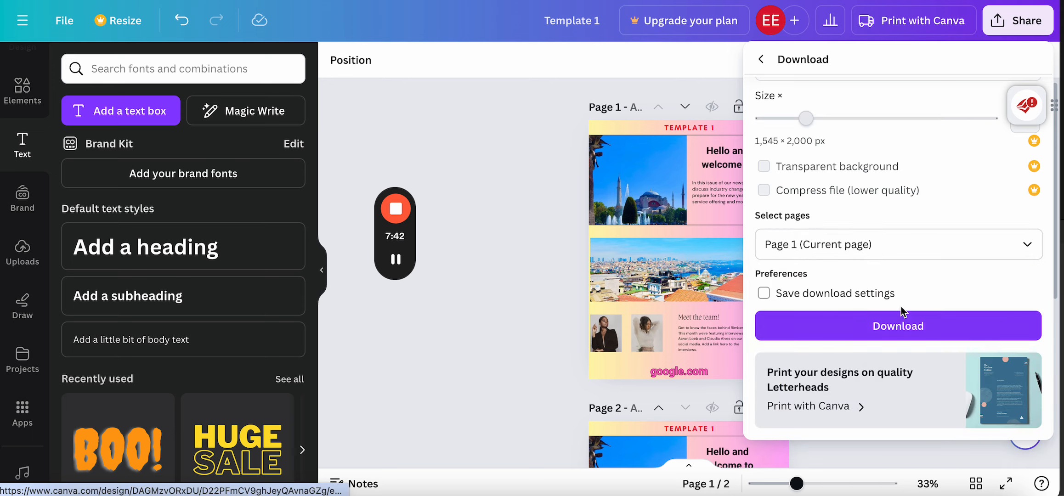
pyautogui.click(893, 325)
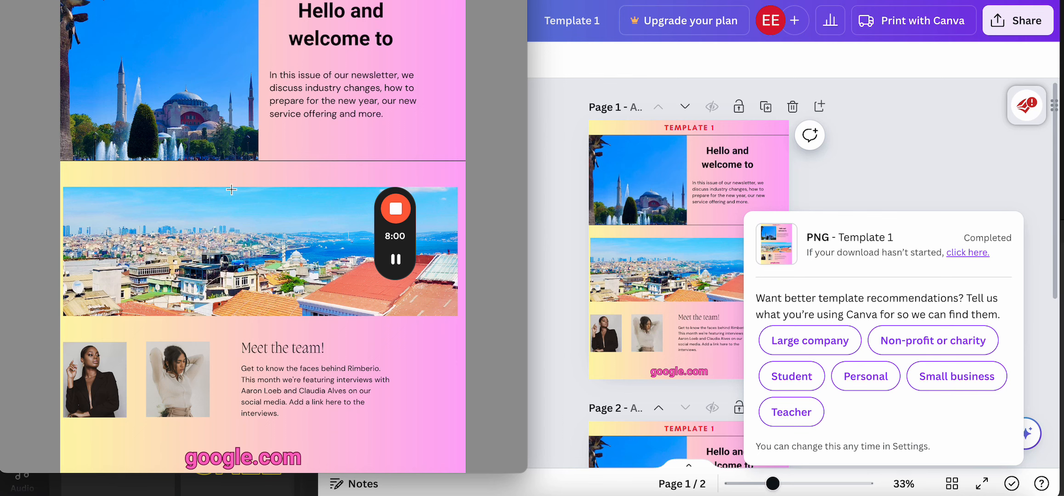
# - Examine the downloaded Template 1.png in the image viewer and close its window
pyautogui.scroll(1, 225, 218)
pyautogui.moveTo(496, 44); pyautogui.dragTo(496, 151)
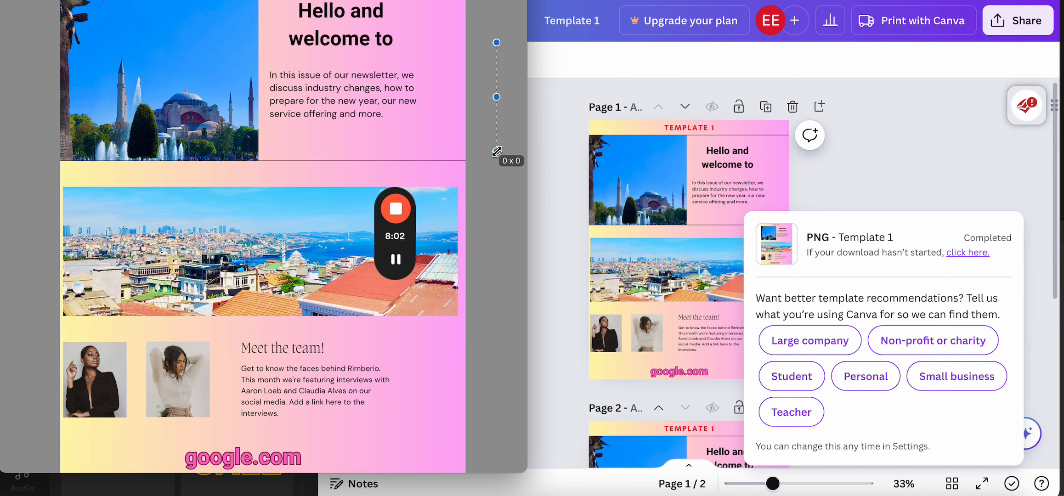
pyautogui.moveTo(527, 0); pyautogui.dragTo(523, 39)
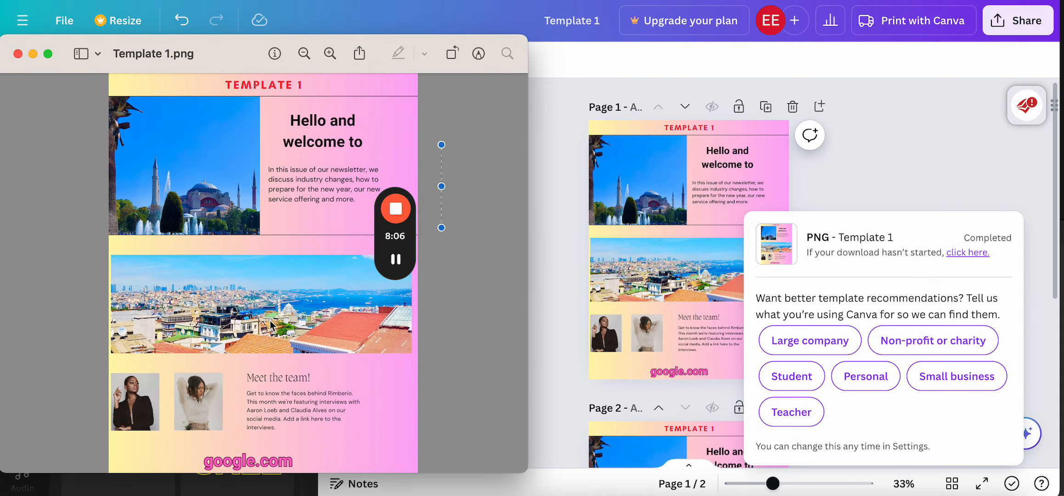
pyautogui.scroll(1, 284, 269)
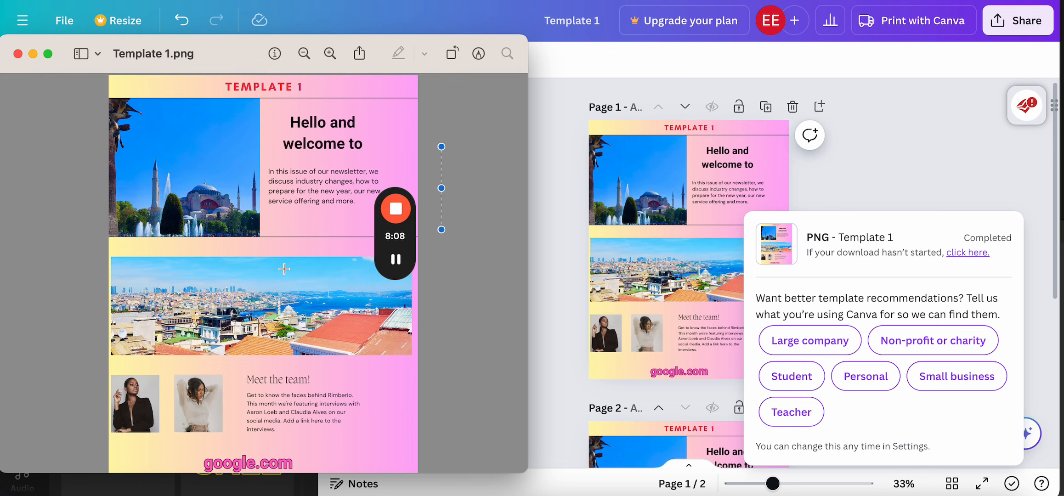
pyautogui.click(18, 53)
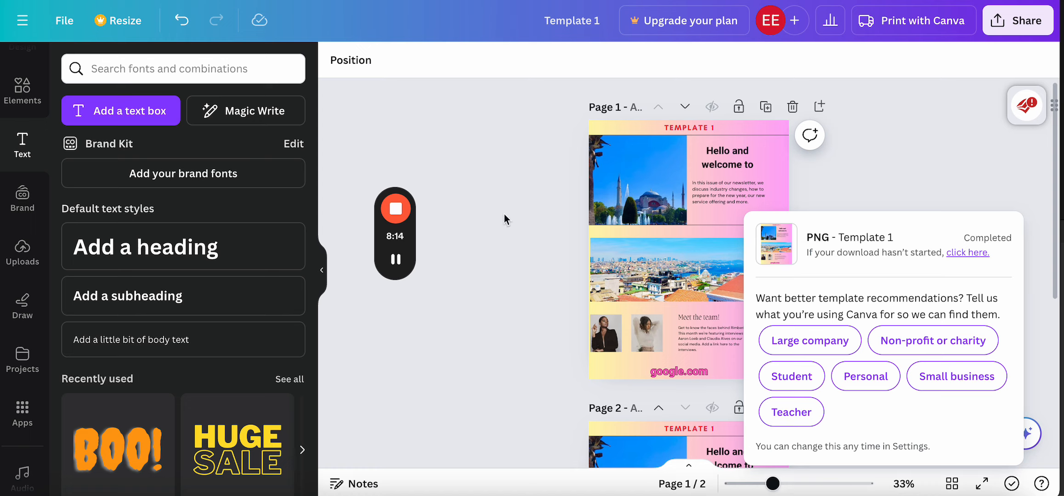
# - Open the library of design elements
pyautogui.click(21, 98)
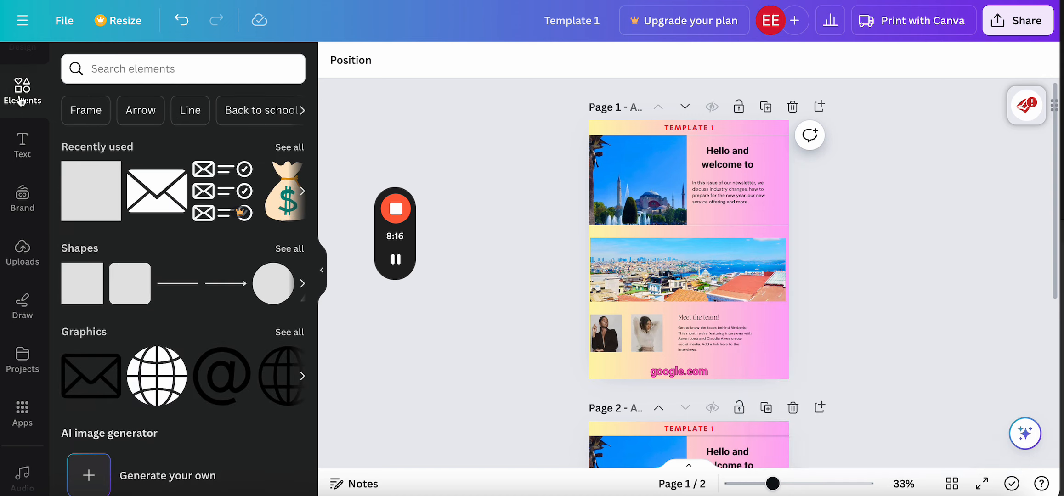